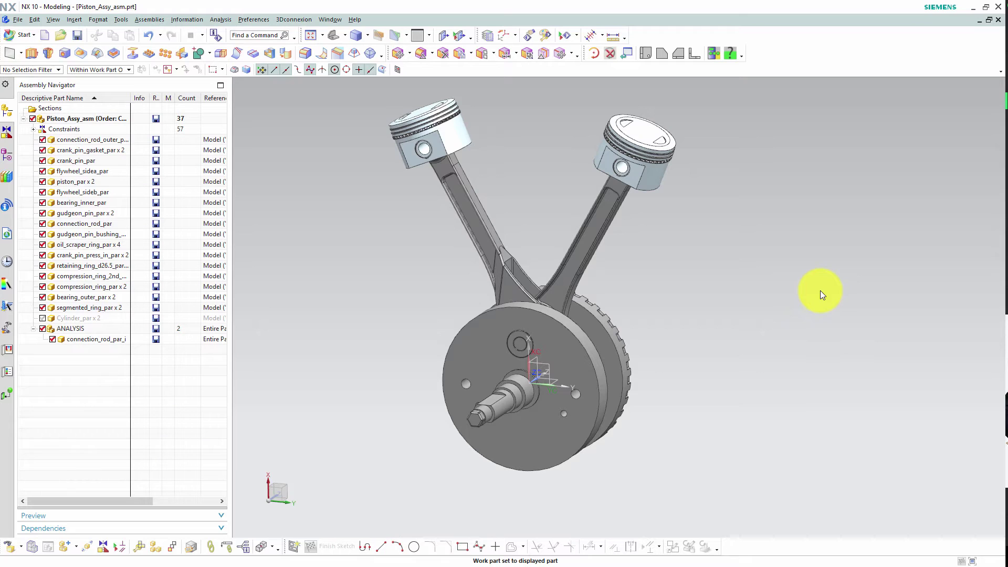
- Under the ANALYSIS subassembly, make connection_rod_par_i the work part within Piston_Assy_asm
click(630, 344)
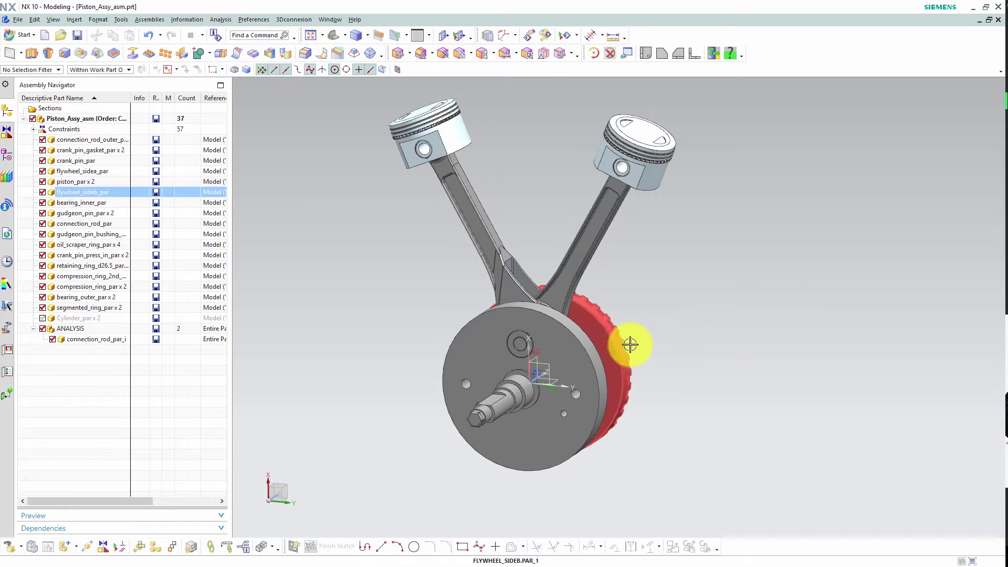
click(583, 252)
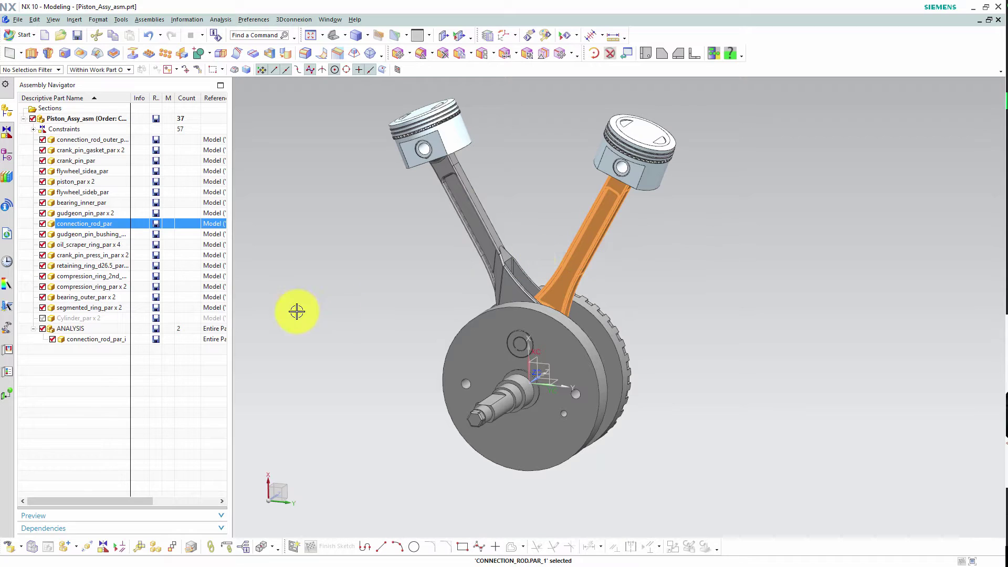
click(81, 329)
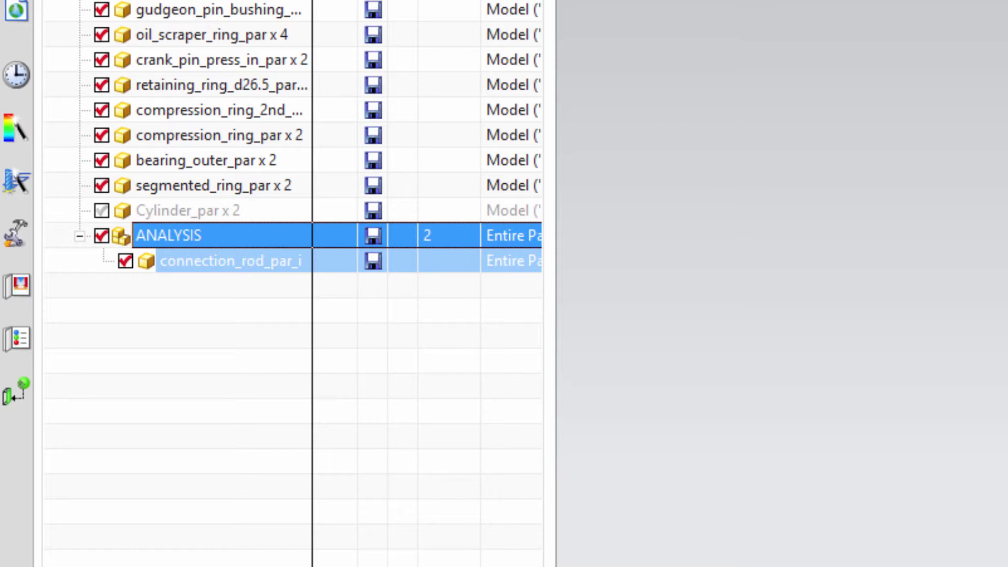
click(210, 260)
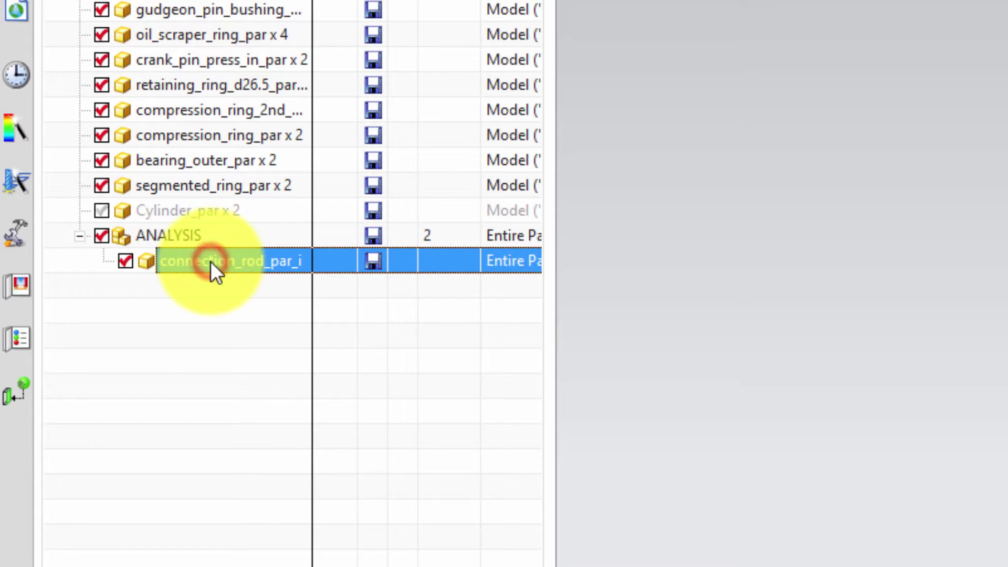
double_click(210, 260)
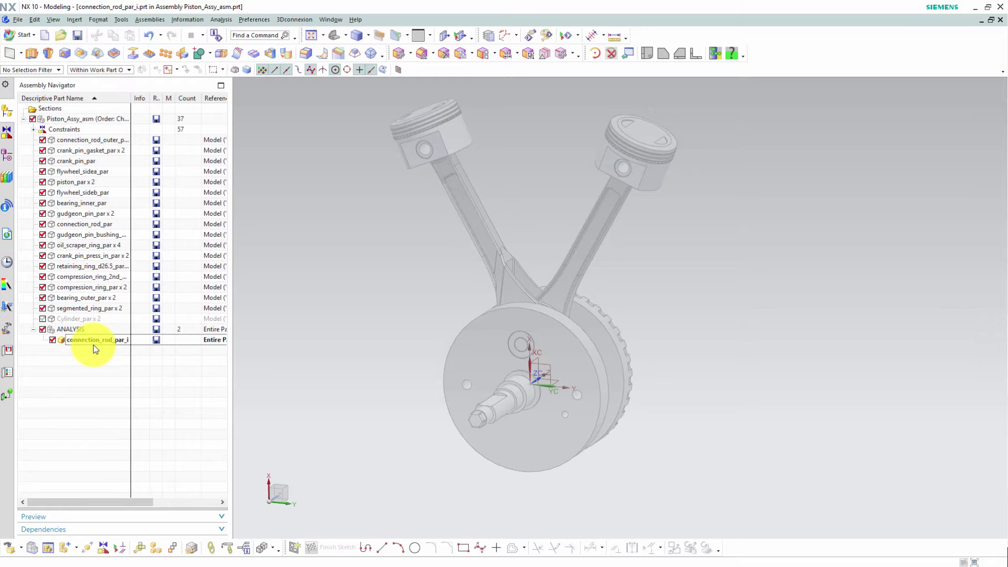
- Link the connecting rod body associatively into connection_rod_par_i with the WAVE Geometry Linker
click(207, 547)
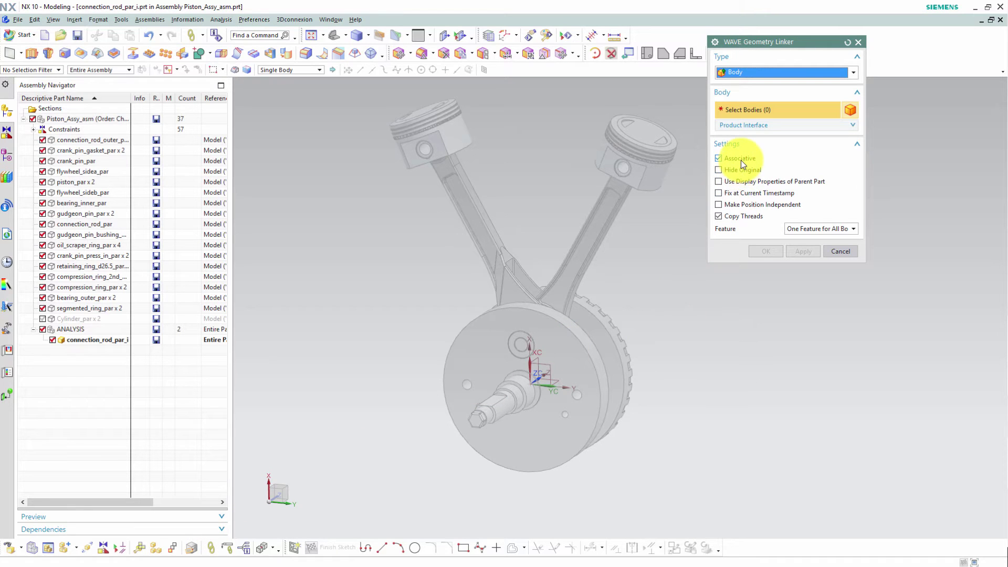
click(581, 234)
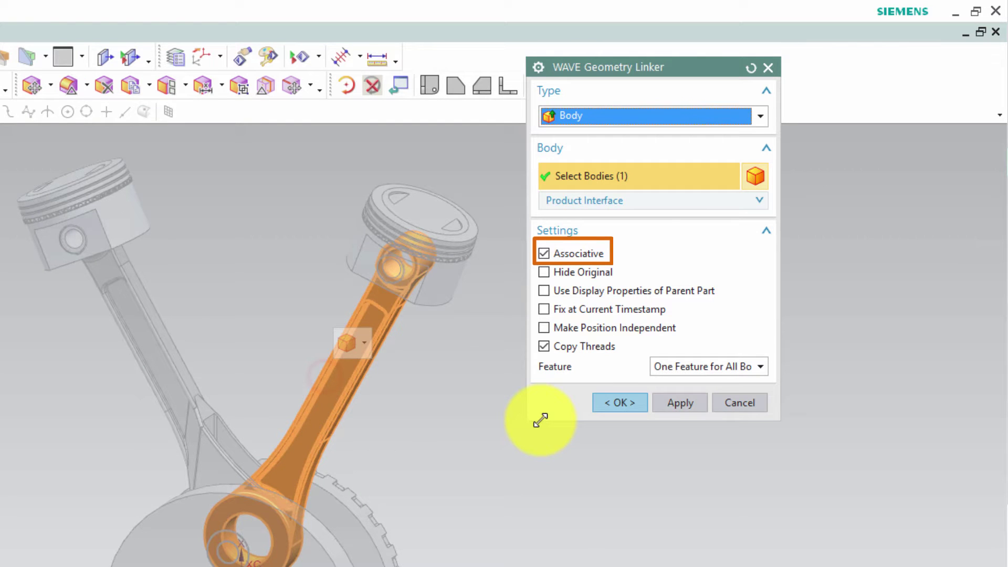
click(612, 410)
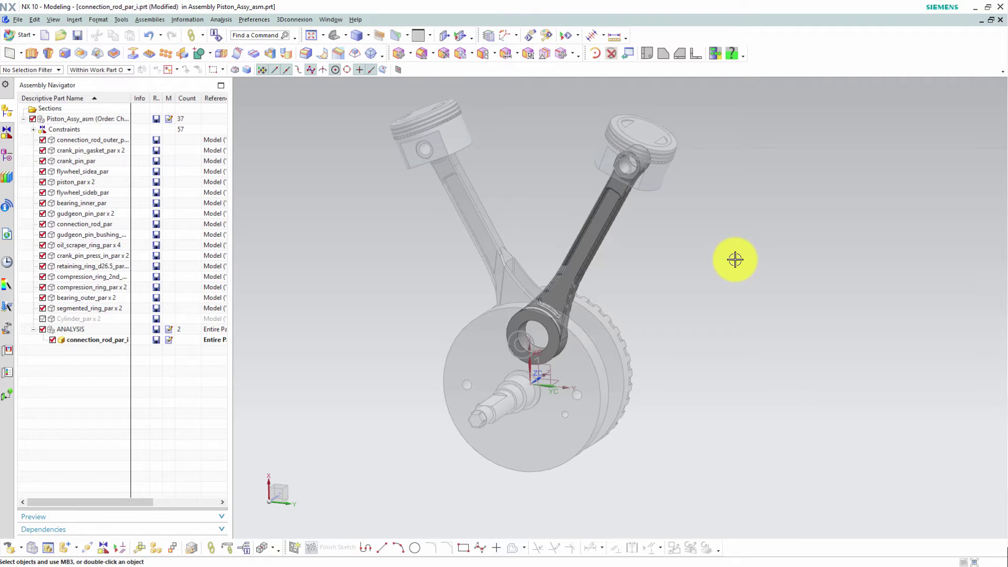
- Verify the Linked Body (1) feature in the Part Navigator, then return to the assembly tree
click(6, 155)
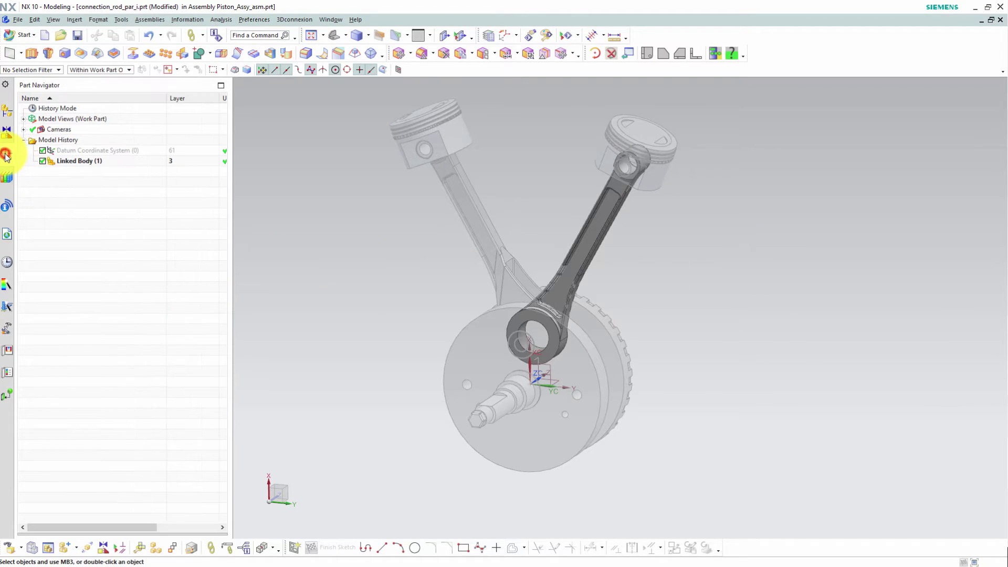
click(77, 163)
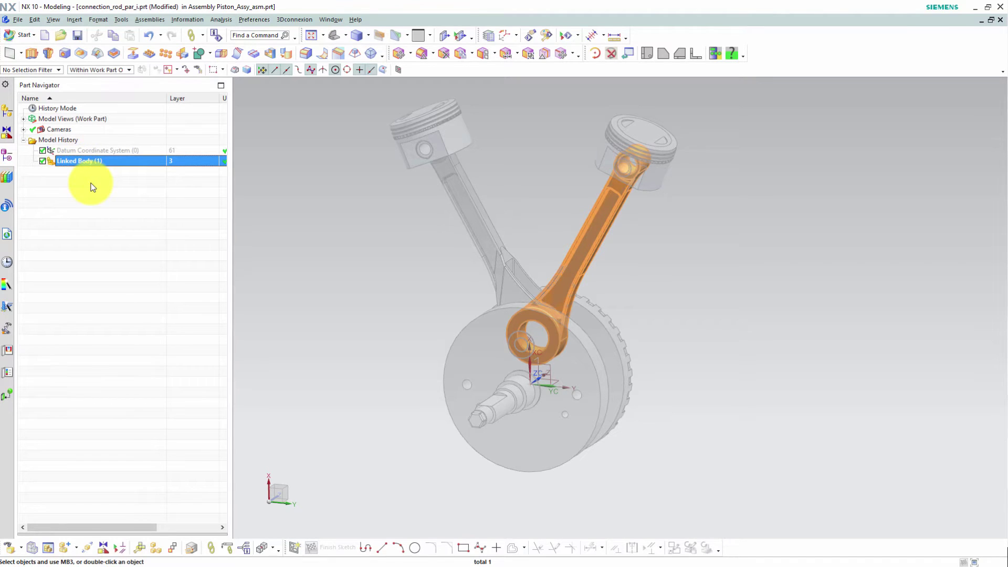
click(92, 187)
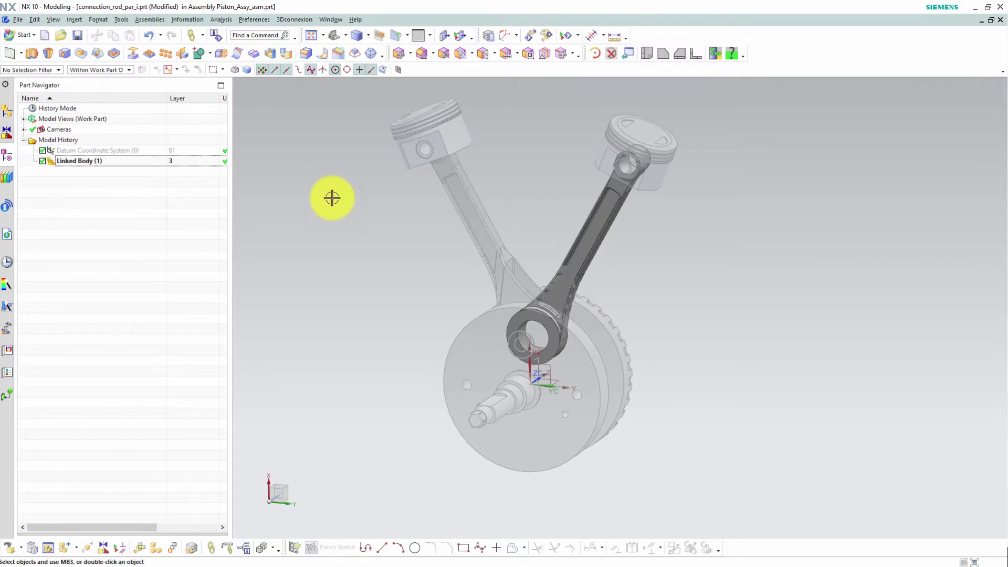
right_click(604, 223)
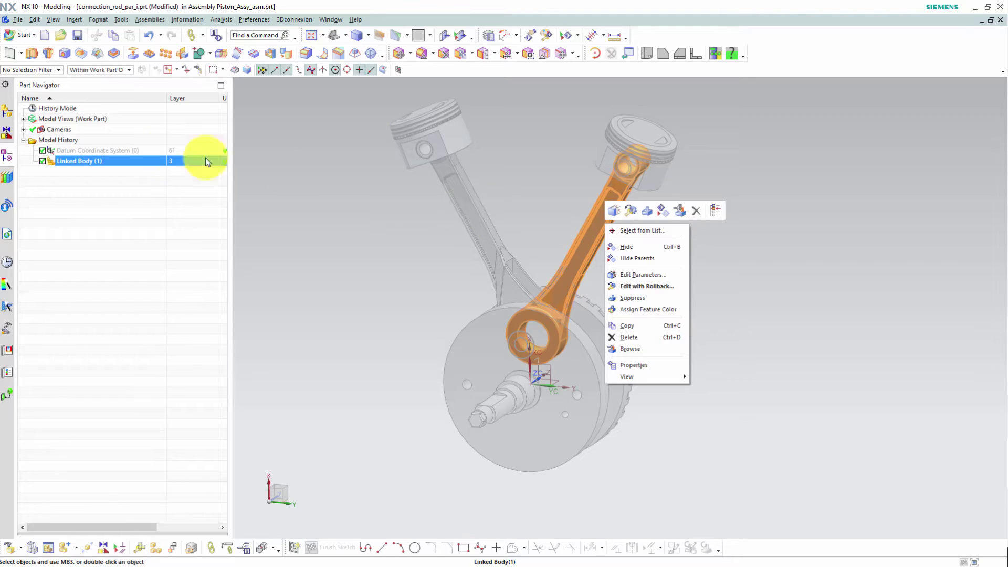
click(6, 111)
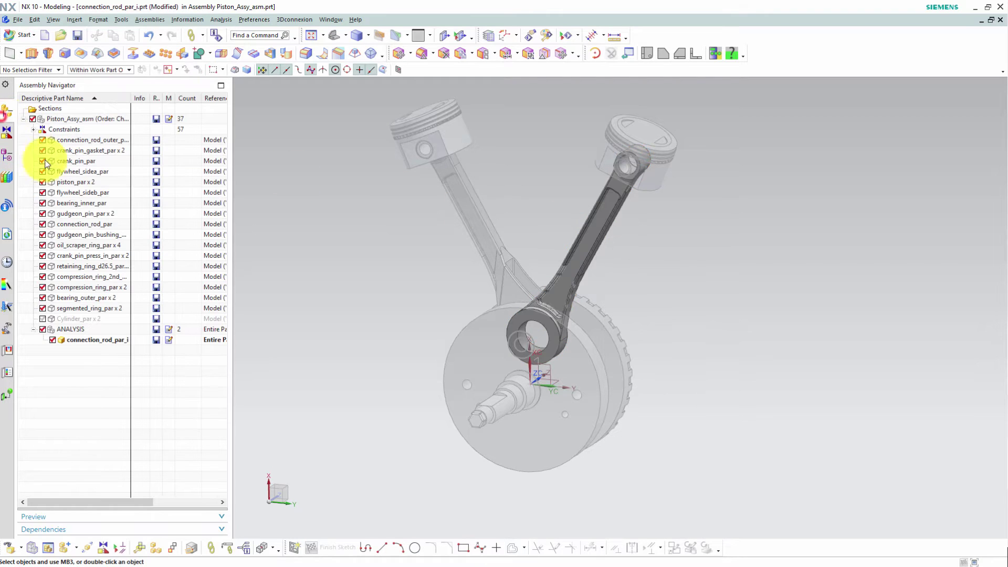
right_click(102, 335)
- Make connection_rod_par_i the displayed part and fit the rod in the view
click(154, 352)
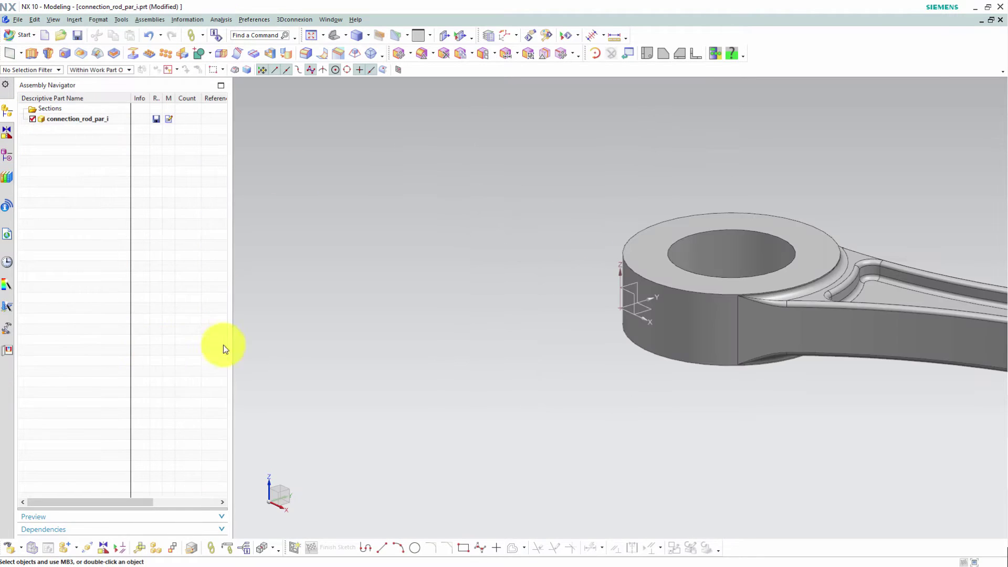
right_drag(275, 328, 289, 338)
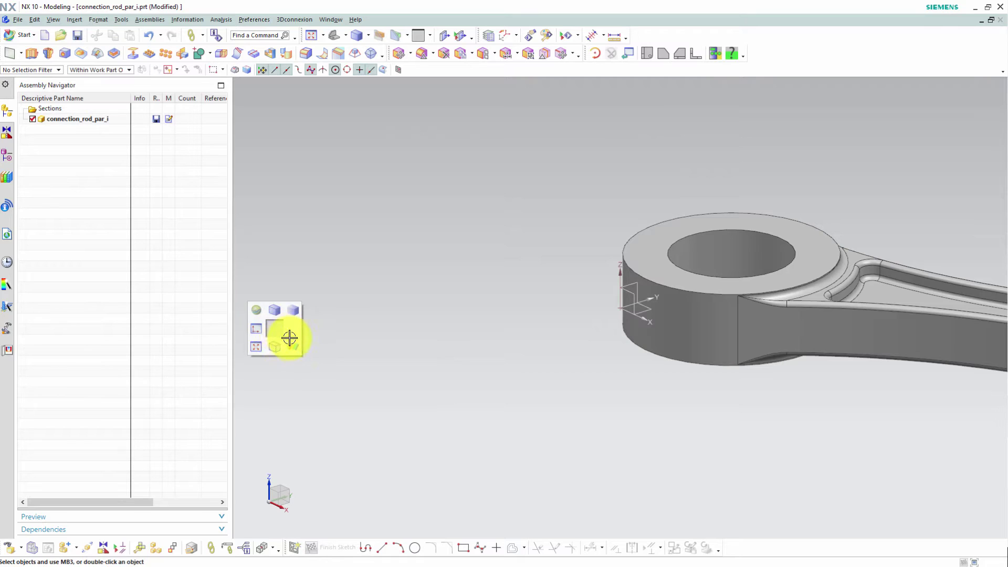
click(255, 347)
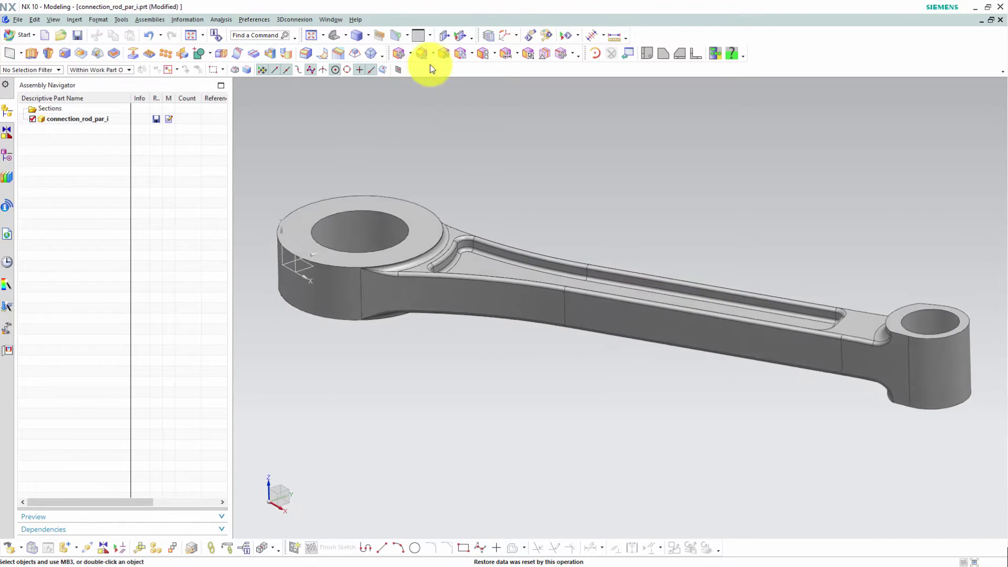
- Delete all 68 blend faces from the linked connecting rod with Delete Face
click(444, 53)
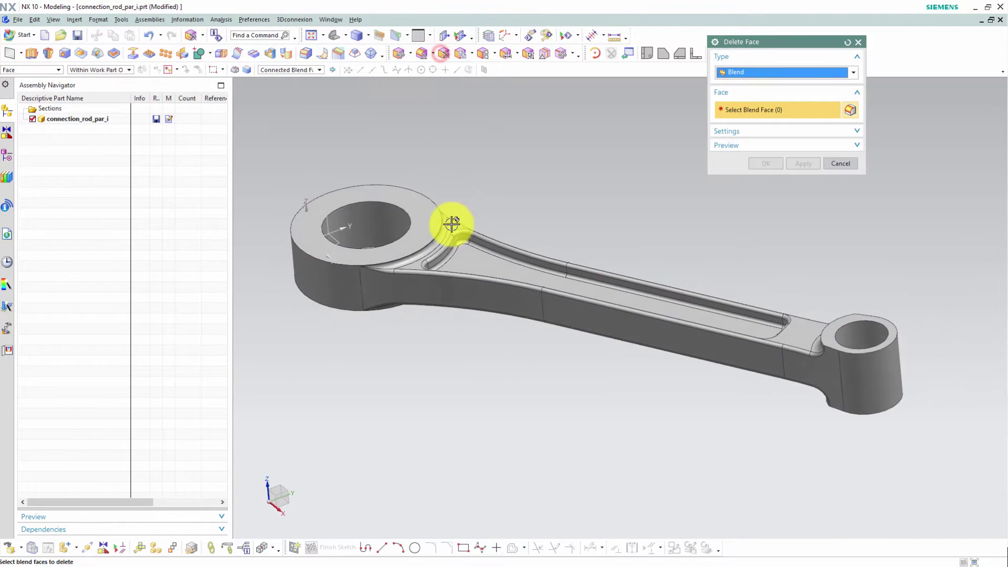
click(449, 272)
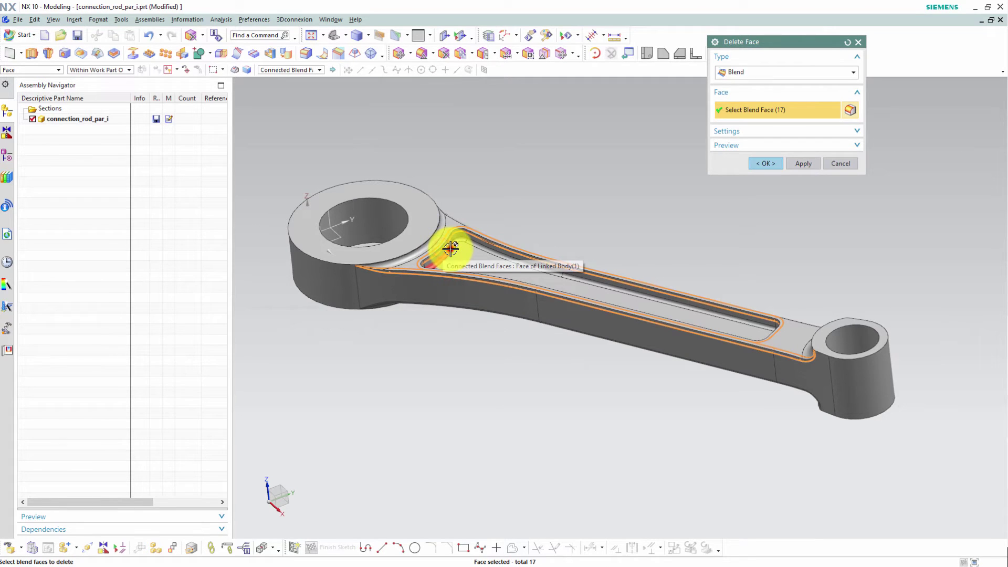
click(456, 220)
middle_drag(468, 225, 461, 304)
click(534, 291)
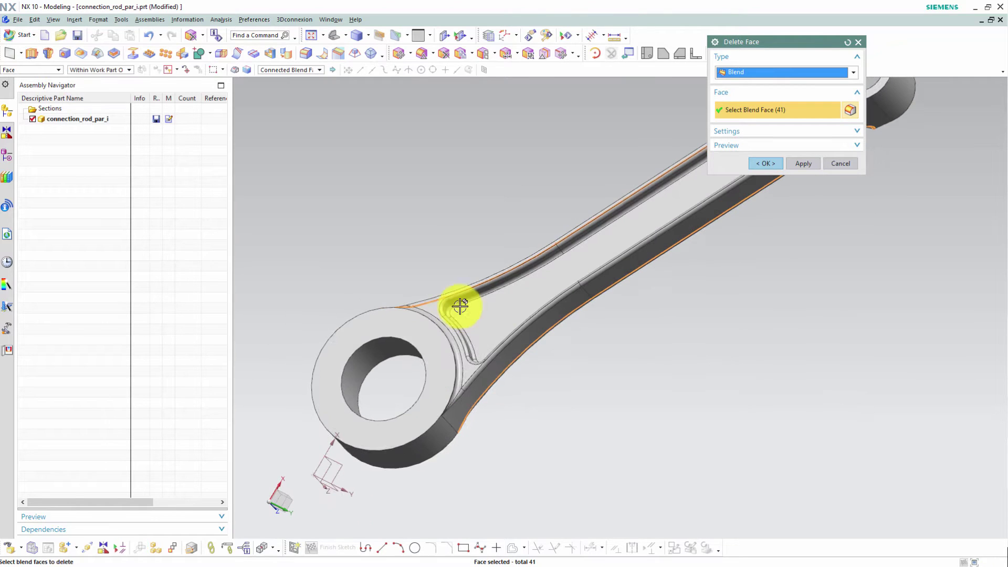
click(460, 303)
click(530, 317)
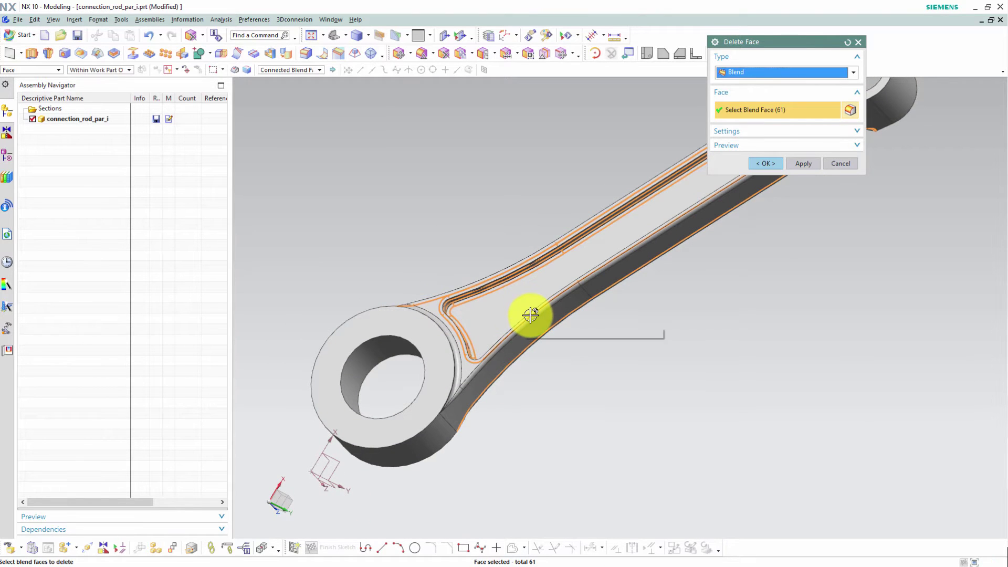
click(539, 315)
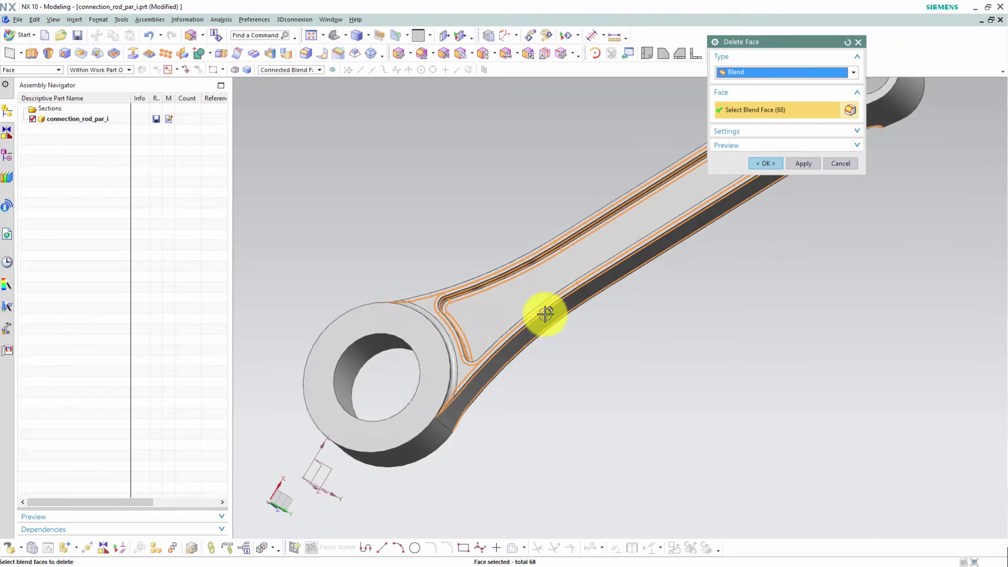
middle_drag(539, 315, 545, 318)
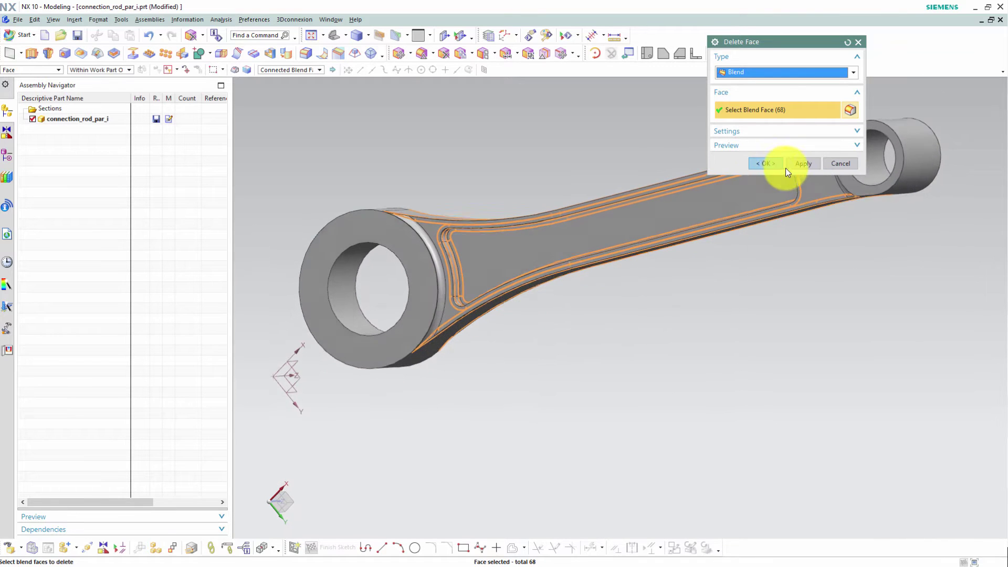
click(766, 164)
middle_drag(702, 307, 682, 305)
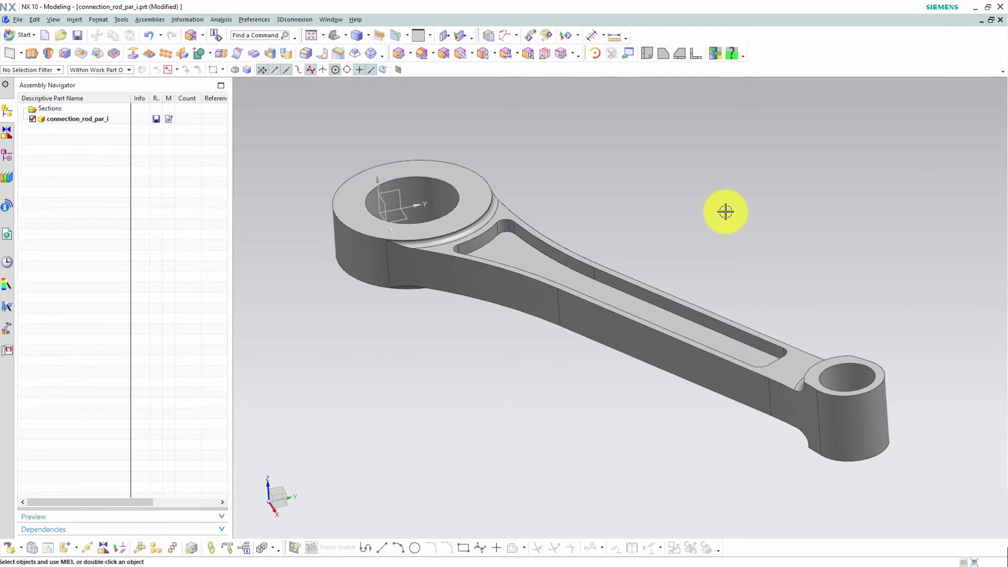
- Switch to Design Simulation, create the rod's FEM and simulation, and enable Element Iterative Solver
click(28, 37)
click(74, 164)
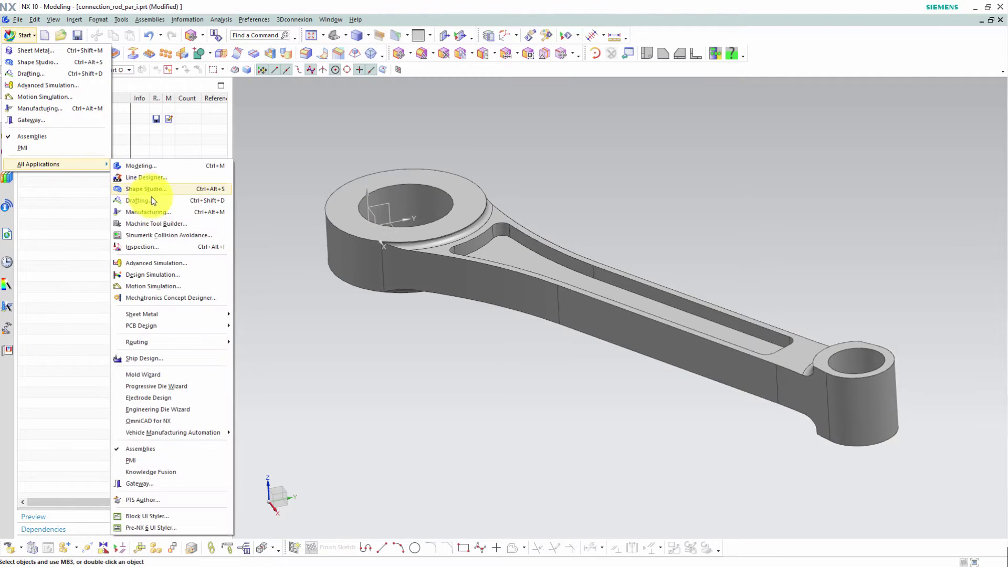
click(179, 274)
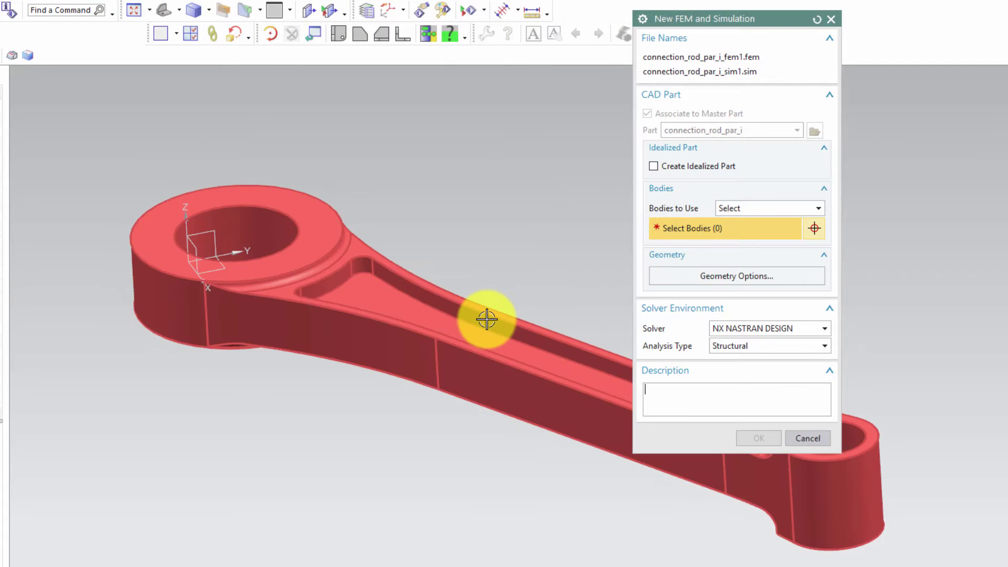
click(486, 318)
click(752, 437)
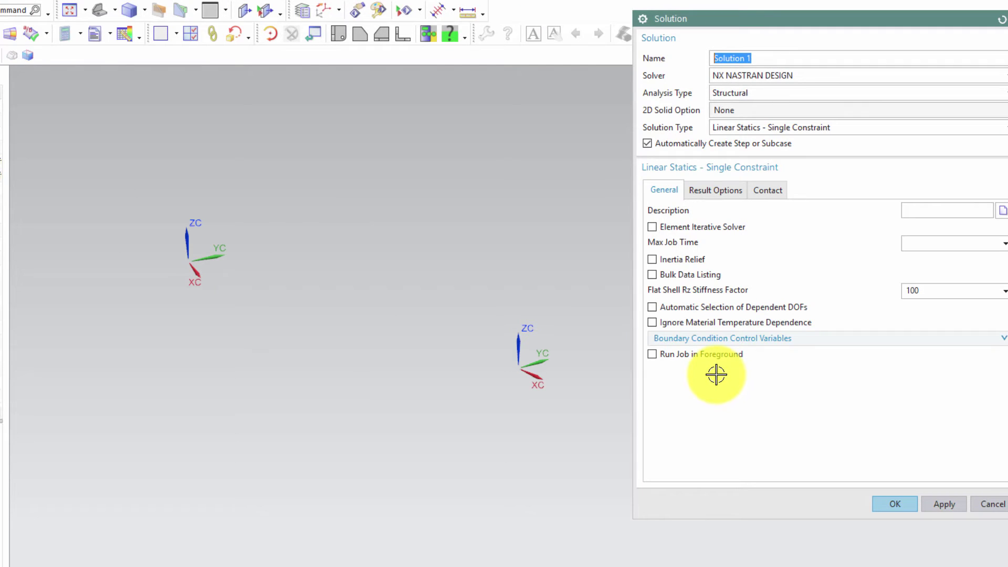
click(695, 229)
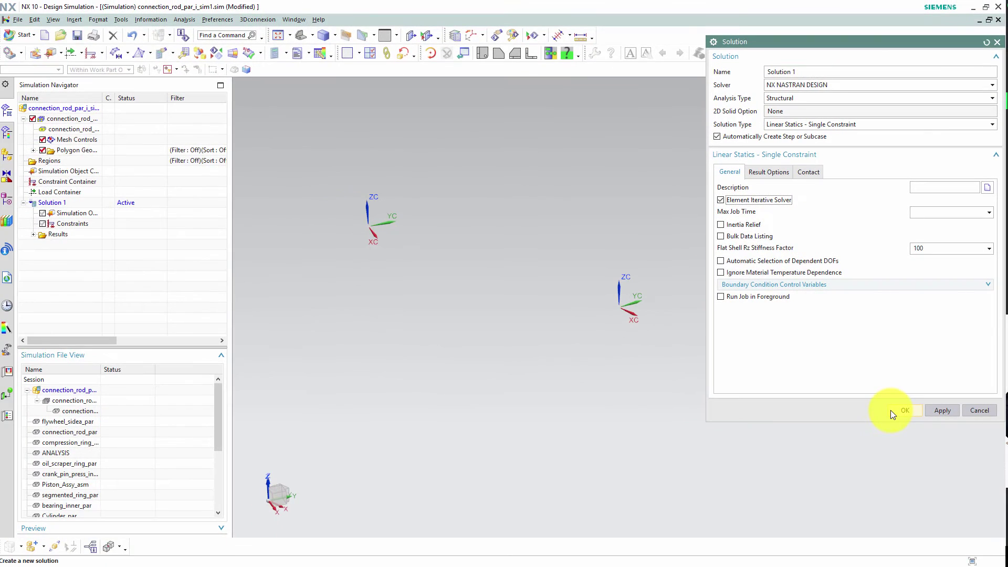
- Accept the Linear Statics settings to create Solution 1 with its static subcase
click(904, 411)
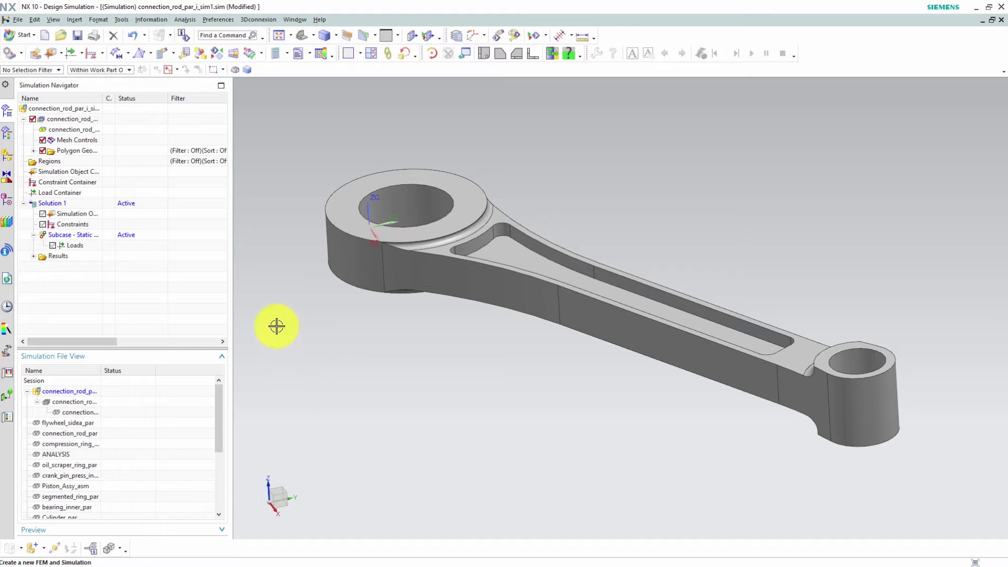
- Assign Steel as the material of the connecting rod body
click(12, 52)
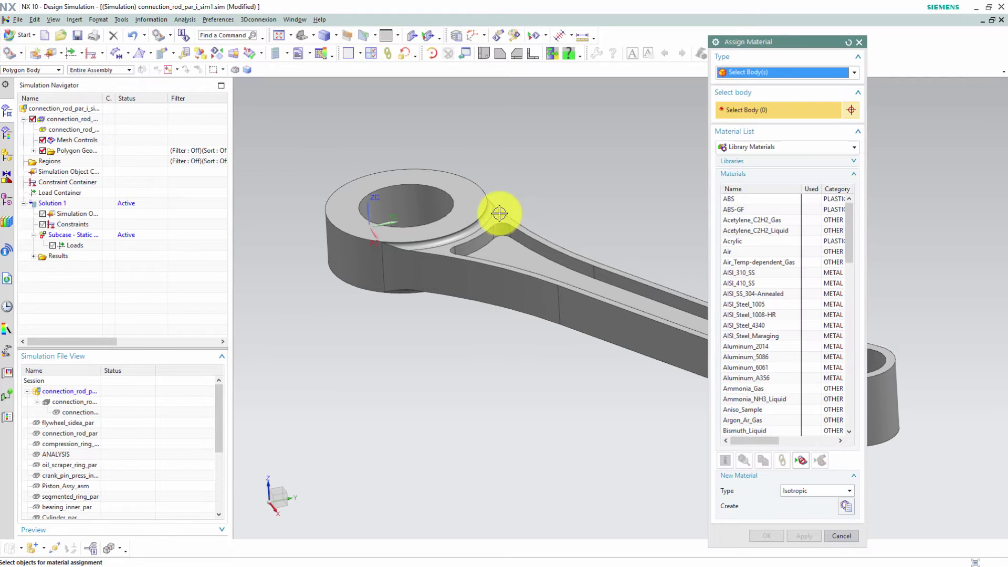
drag(850, 229, 851, 378)
click(772, 400)
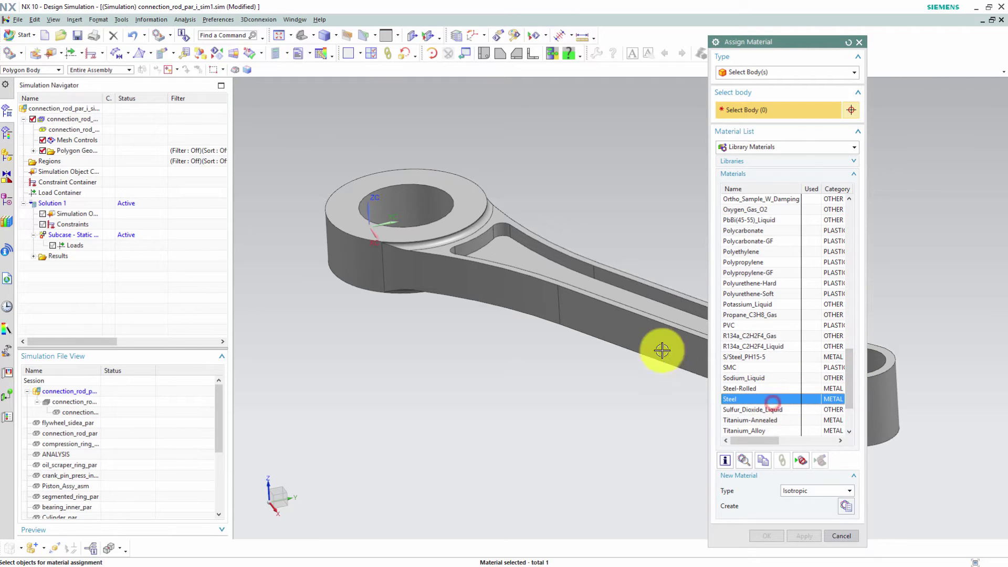
click(590, 301)
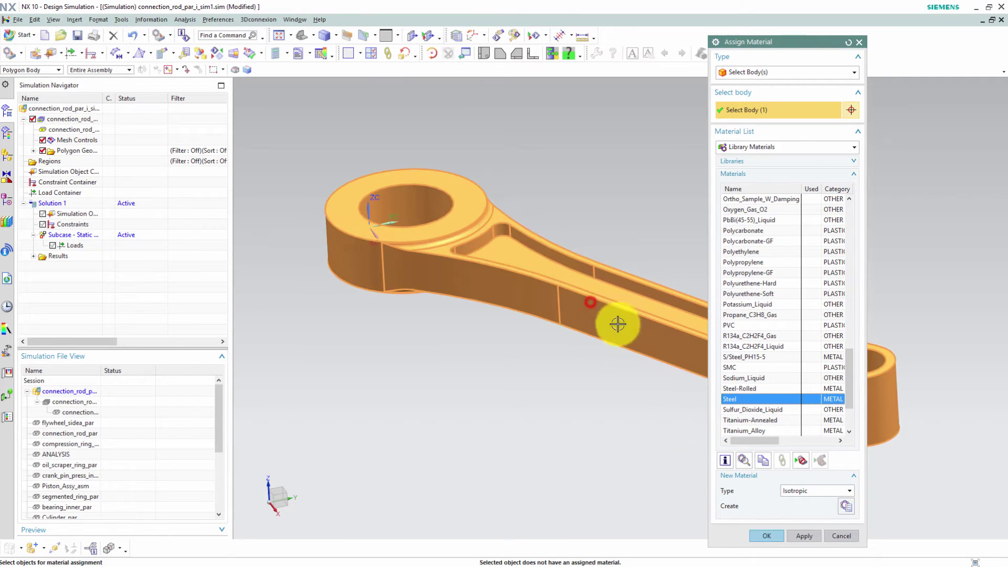
click(765, 535)
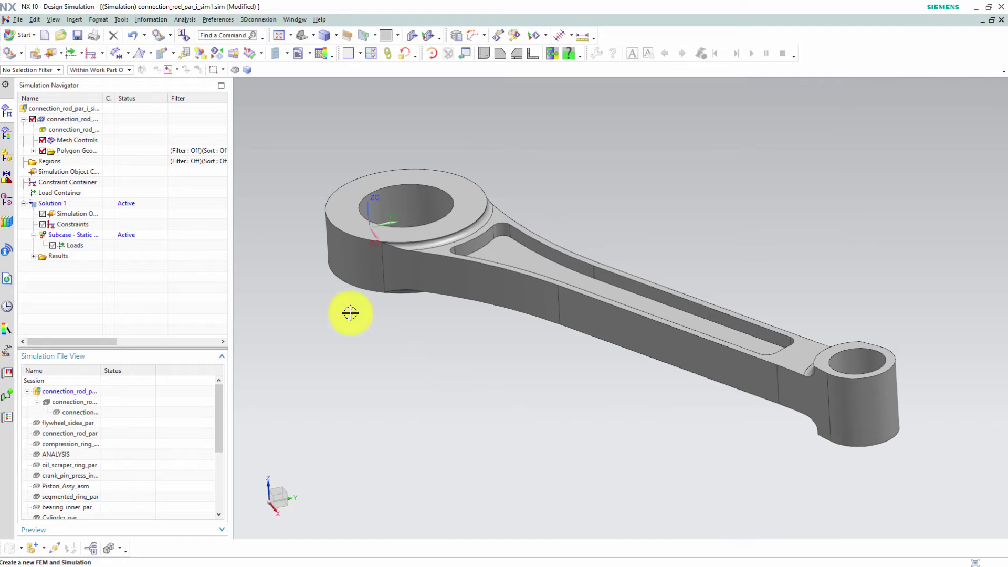
- Mesh the rod with a 3D tetrahedral mesh of 5 mm elements
click(138, 56)
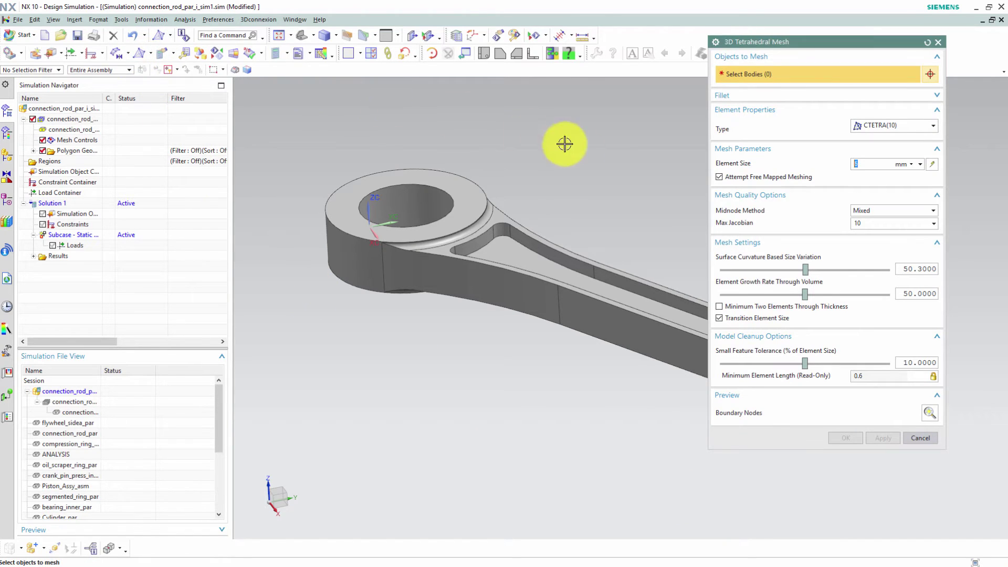
click(932, 164)
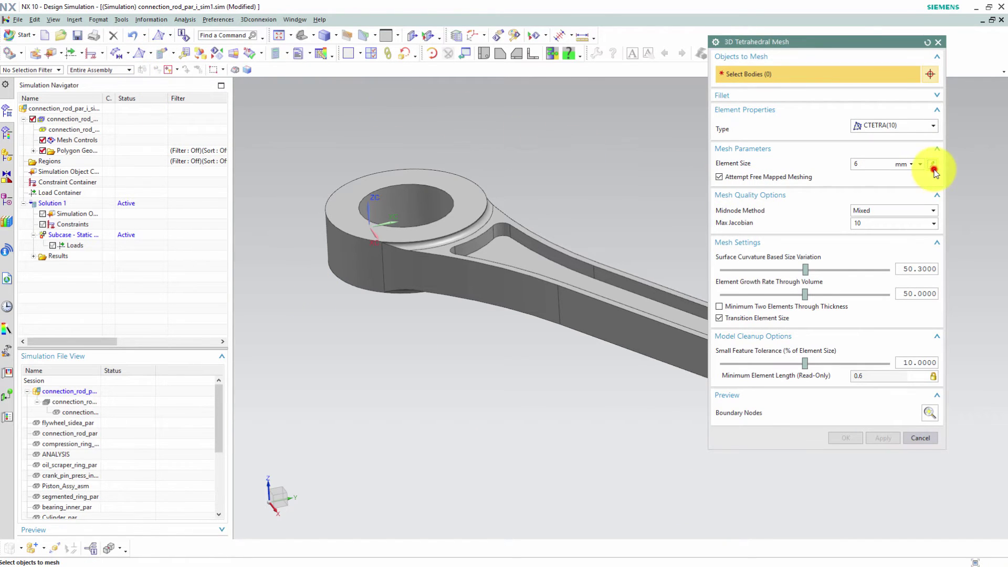
click(592, 268)
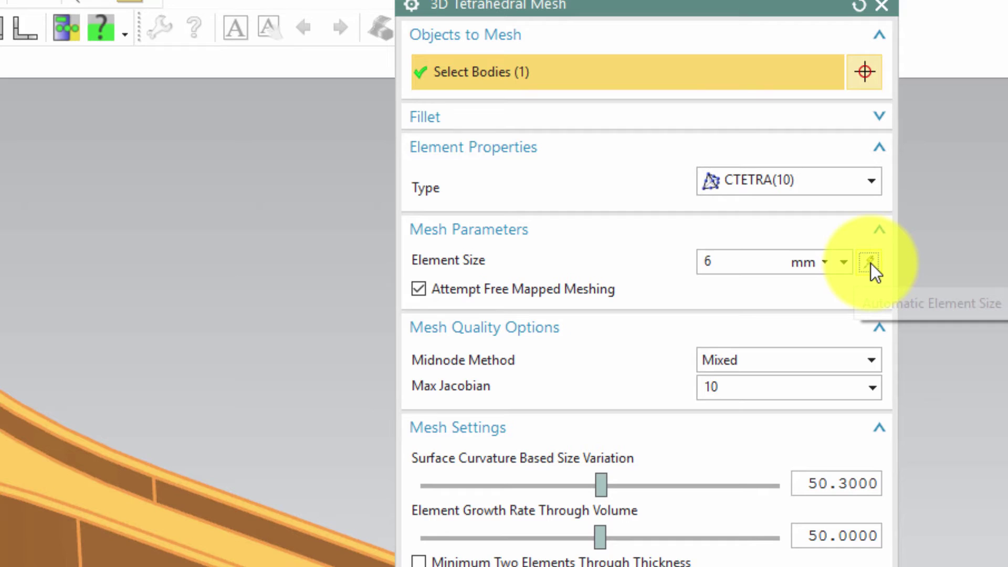
click(868, 263)
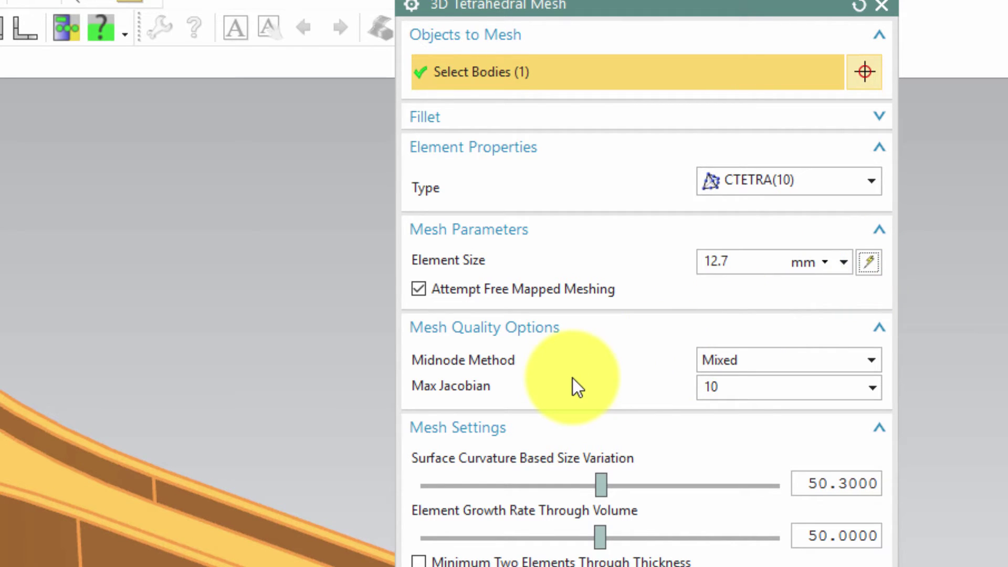
double_click(750, 261)
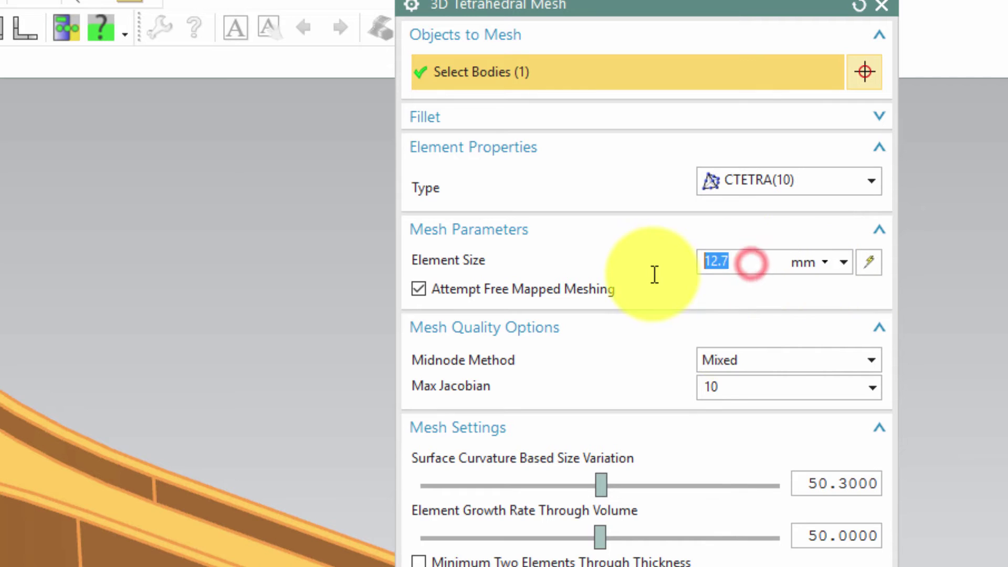
text(5)
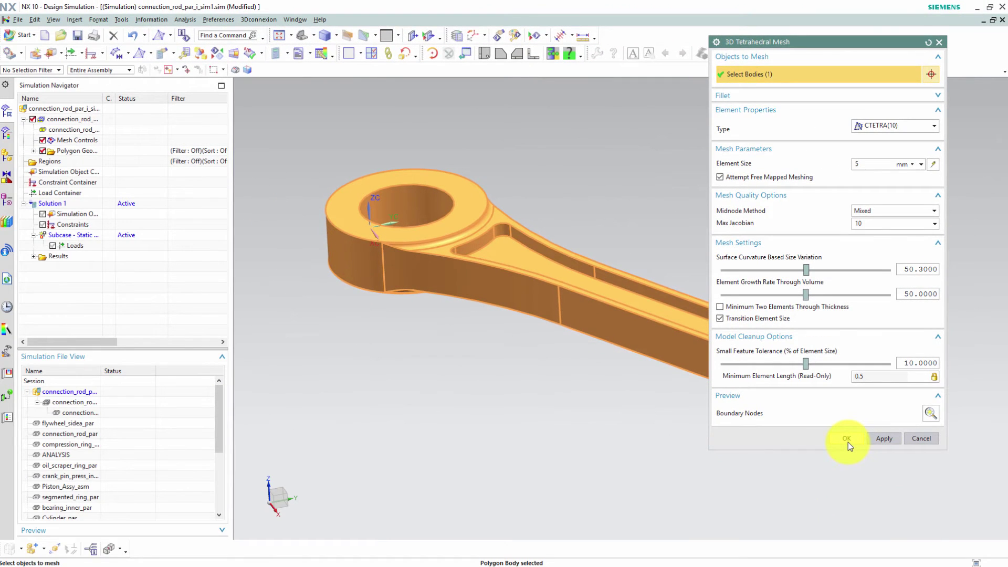
click(847, 439)
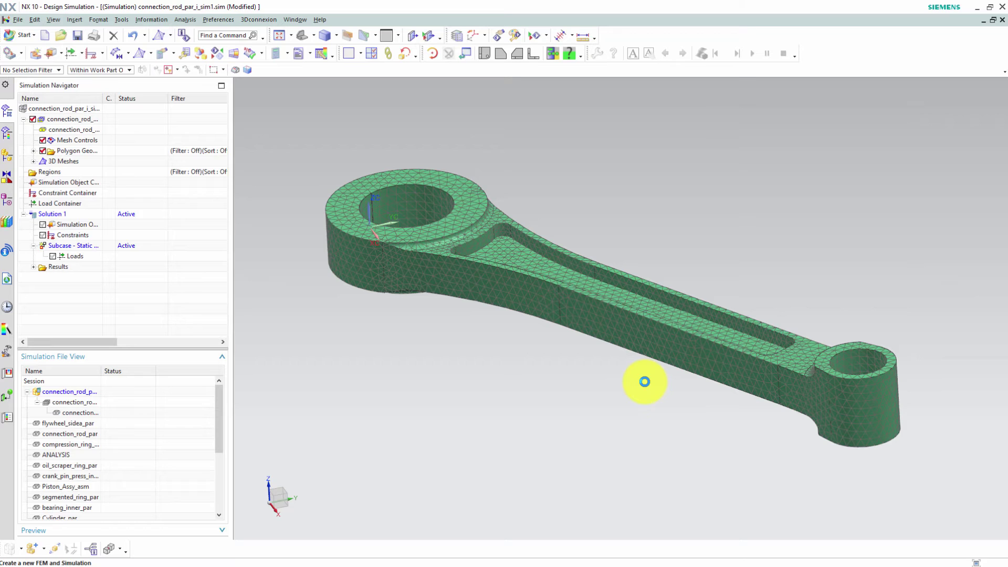
- Apply a Fixed Constraint to the inner face of the big-end hole
click(91, 55)
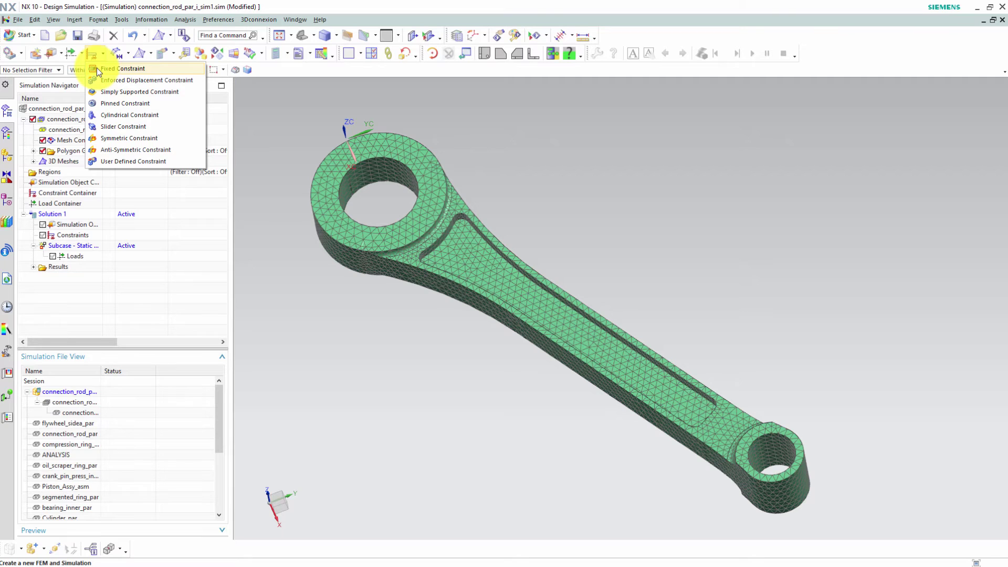
click(97, 70)
click(360, 180)
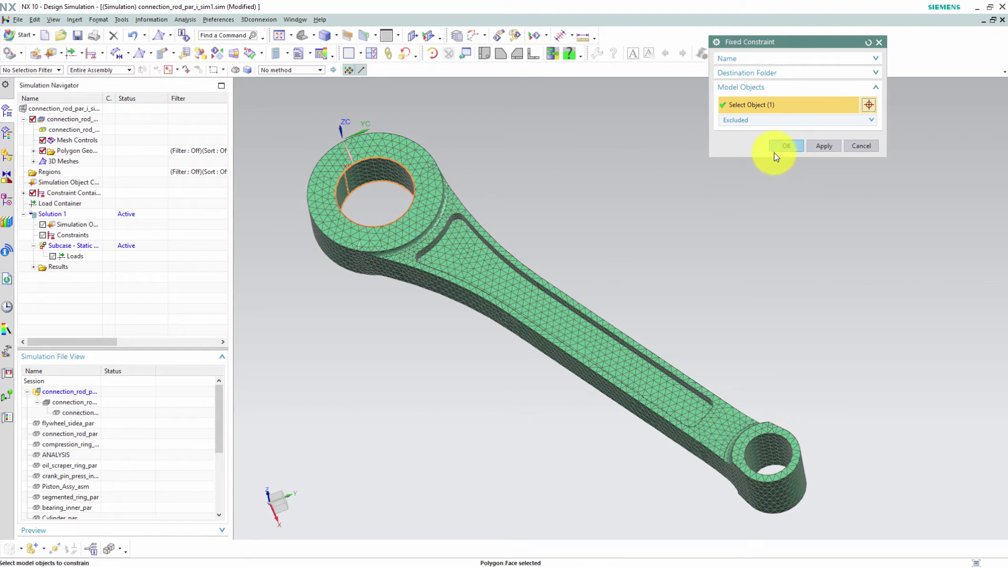
click(777, 153)
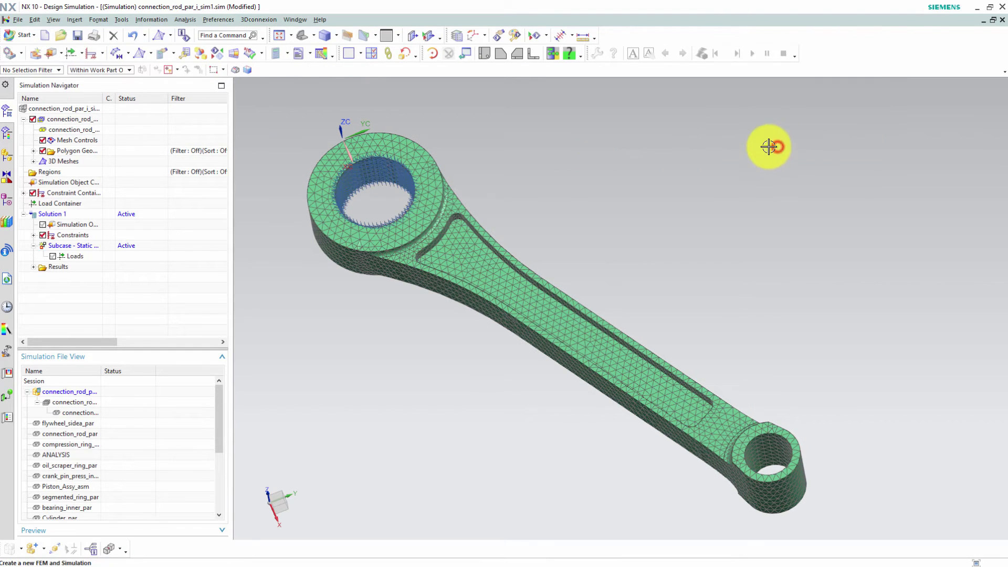
- Apply a 15000 N bearing load on the small-end hole, directed toward the big-end centre
click(68, 55)
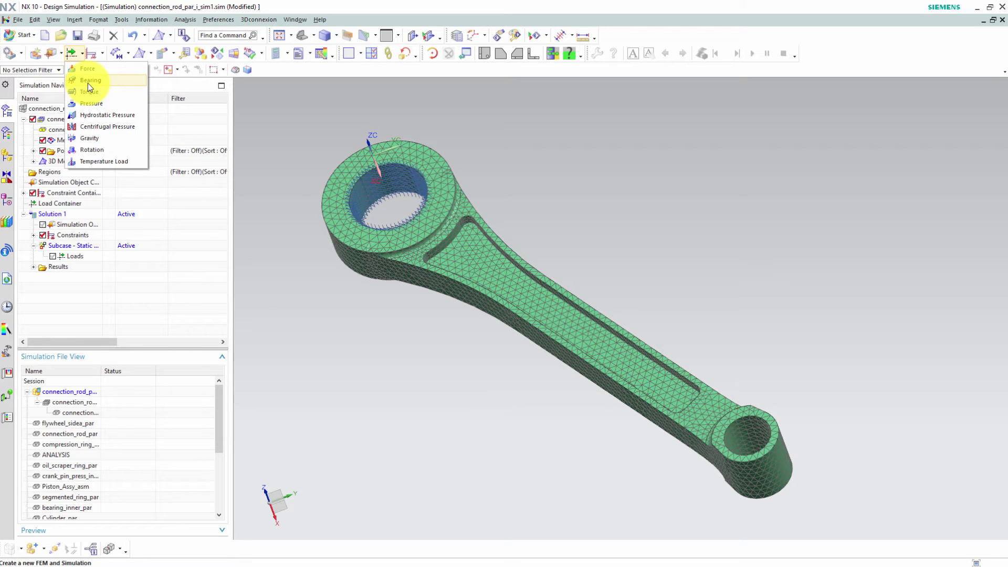
click(87, 83)
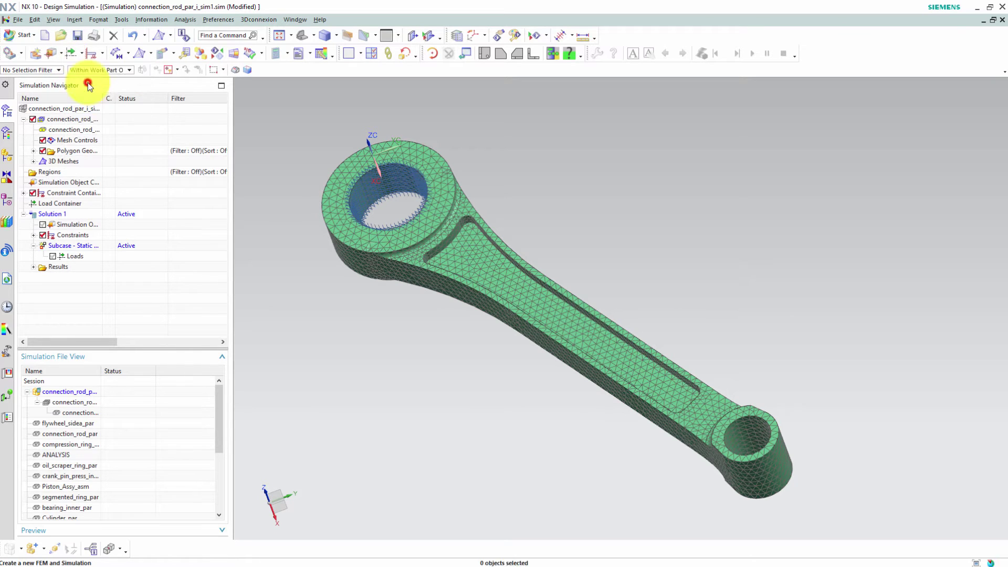
middle_drag(334, 203, 697, 410)
click(697, 411)
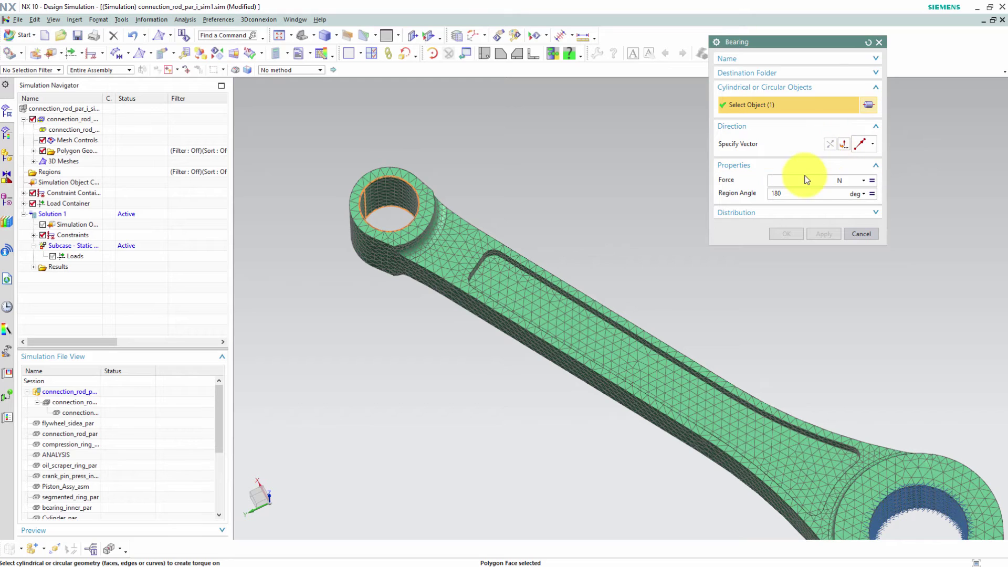
click(842, 145)
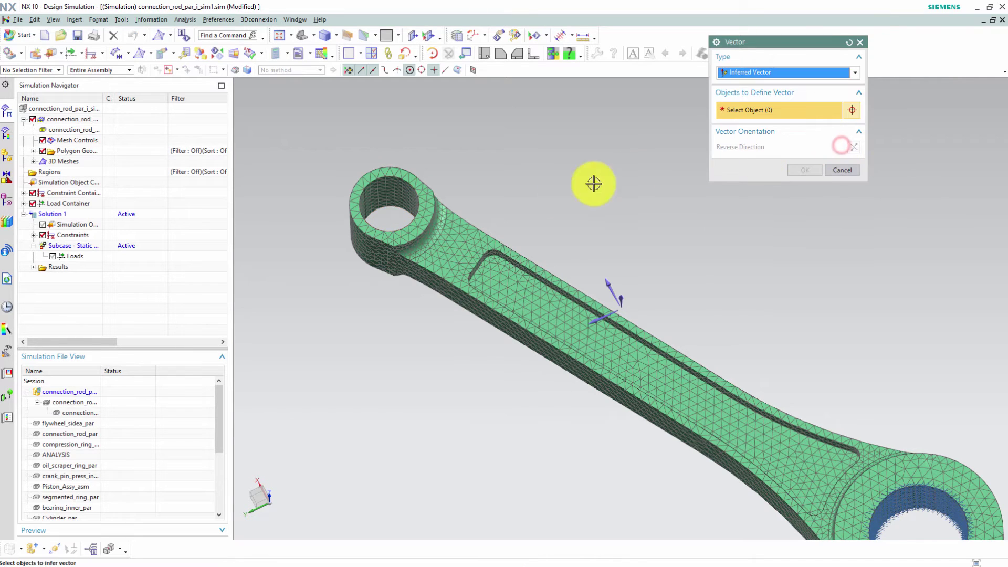
click(409, 216)
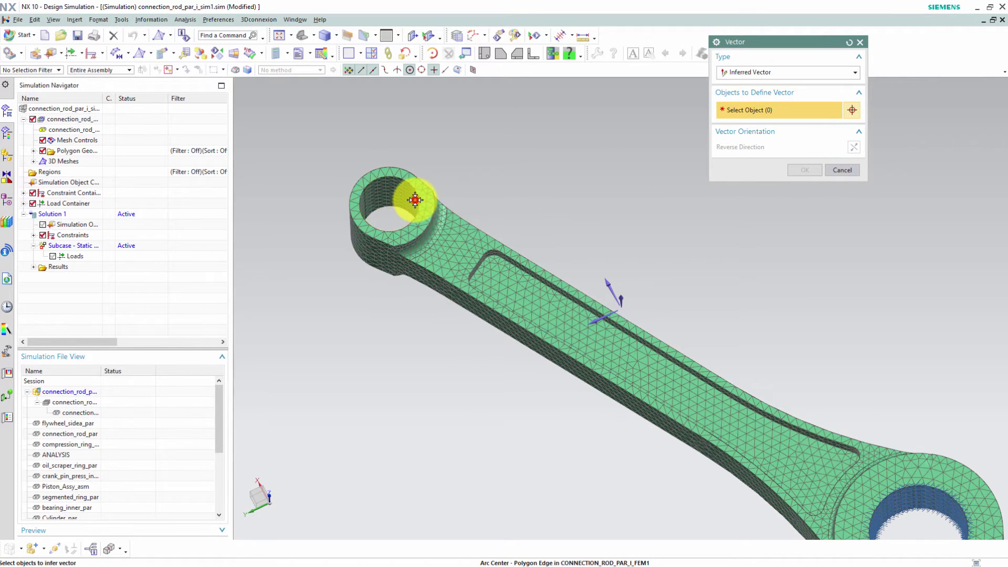
click(851, 474)
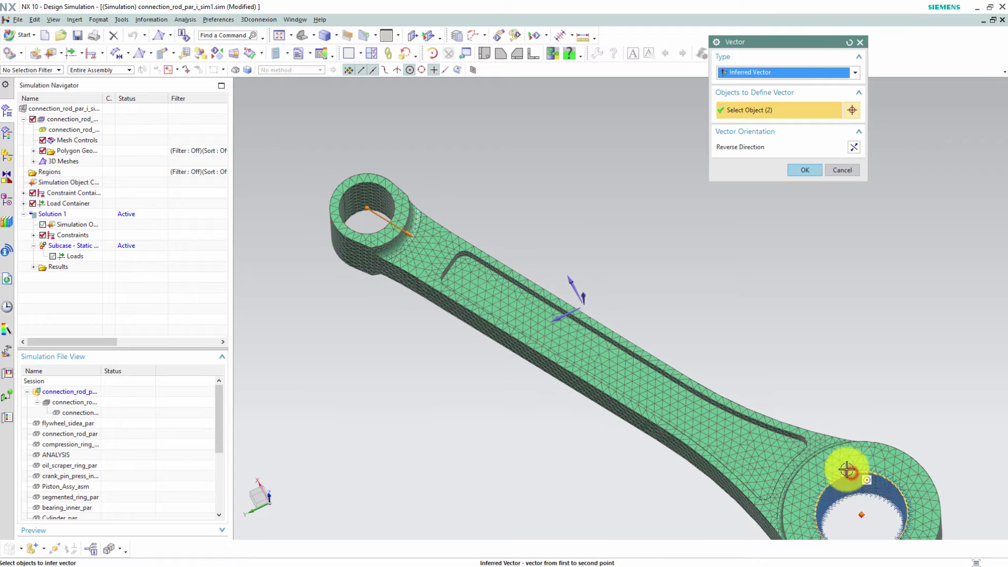
click(804, 169)
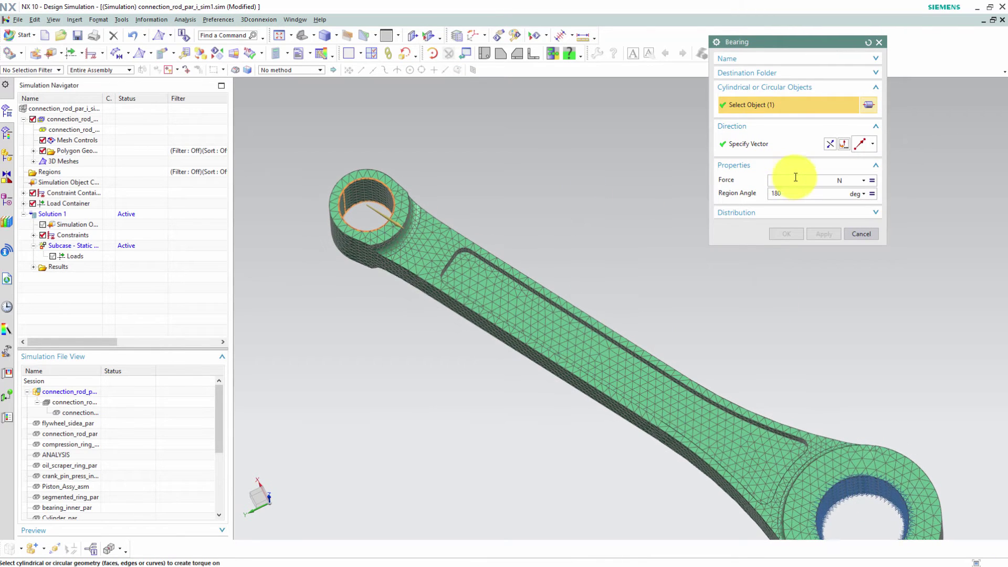
text(150000)
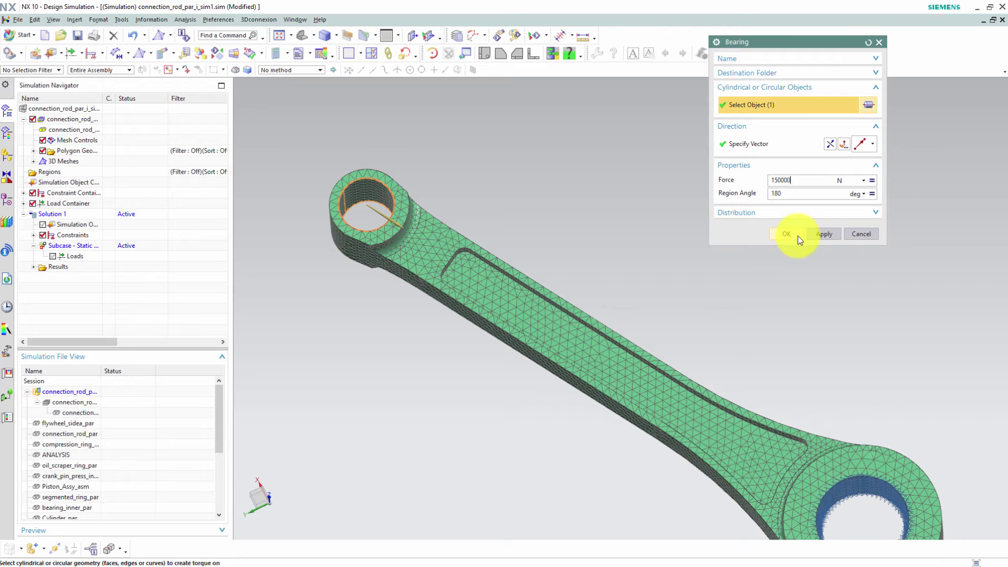
click(797, 235)
scroll(798, 231, down, 5)
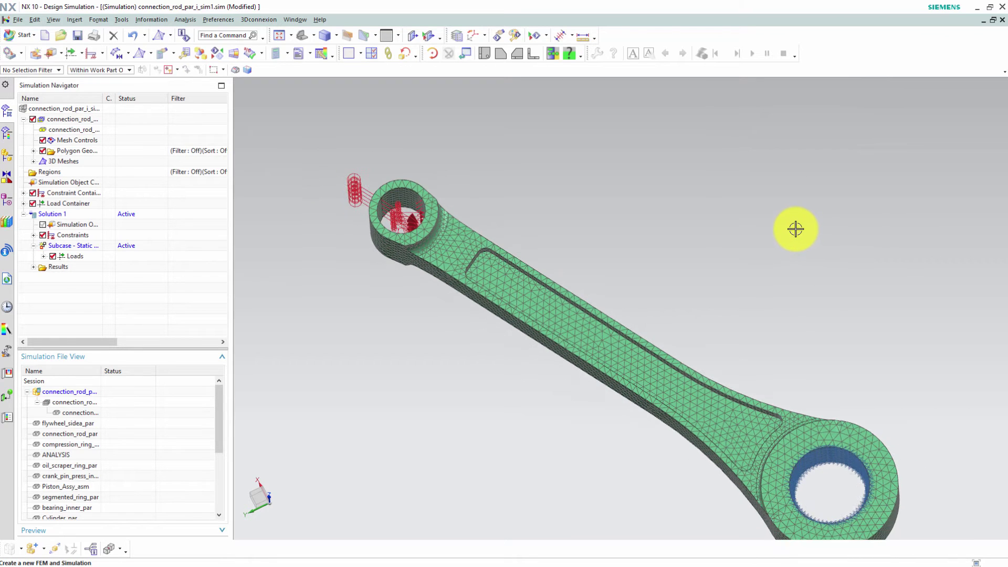
- Solve Solution 1, dismiss the monitor and information windows, and expand Results
scroll(795, 229, down, 1)
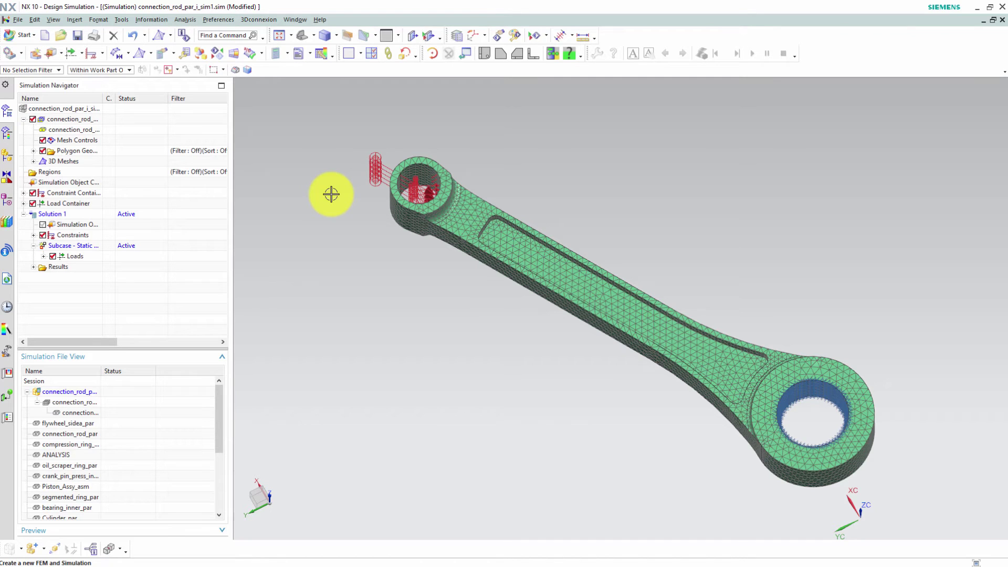
right_click(98, 215)
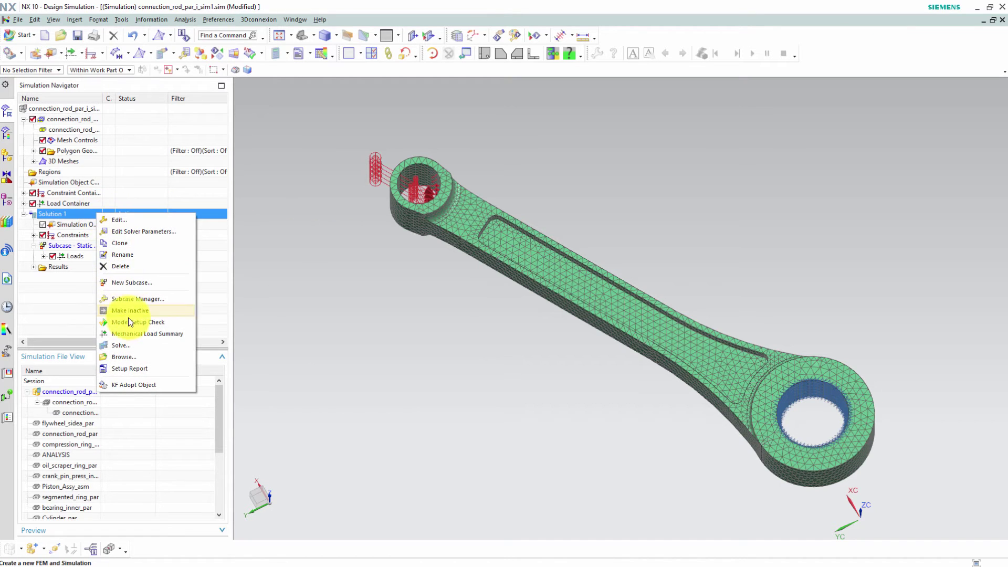
click(132, 345)
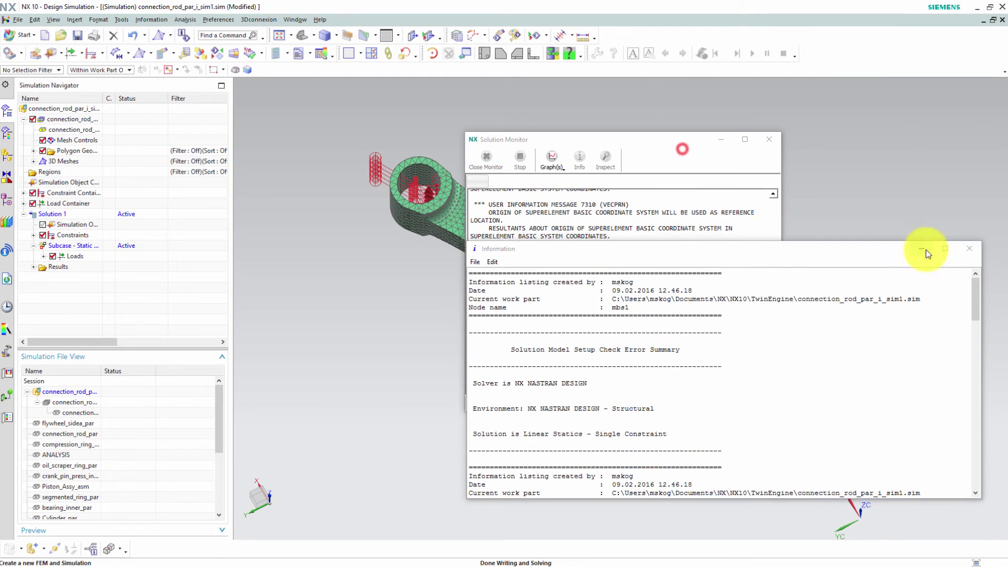
click(557, 292)
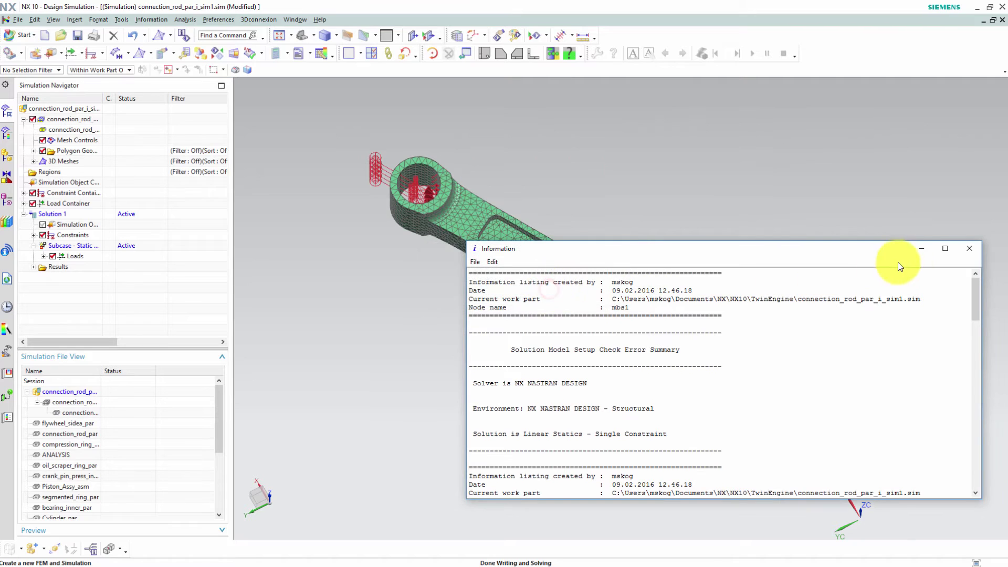
click(969, 249)
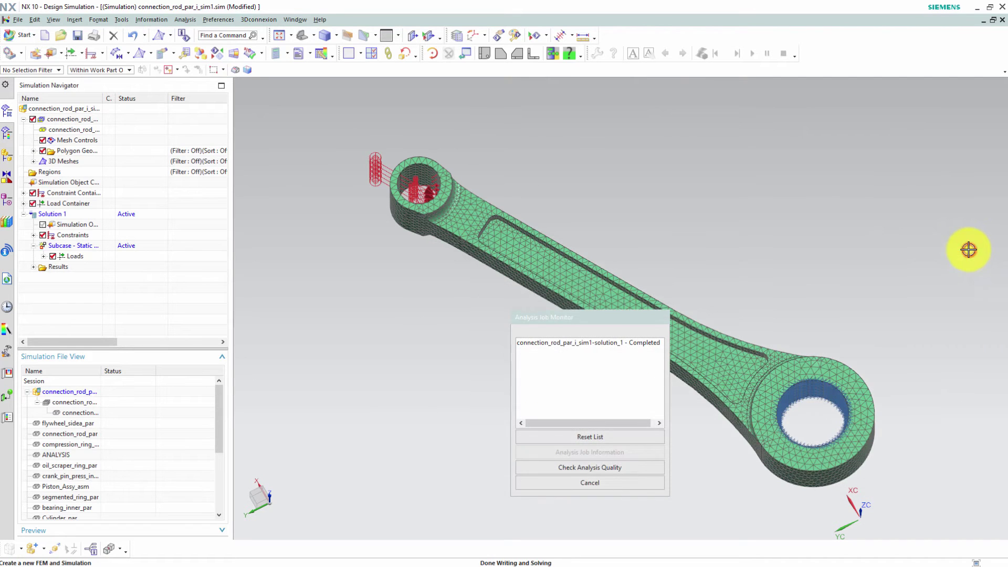
click(609, 483)
click(33, 267)
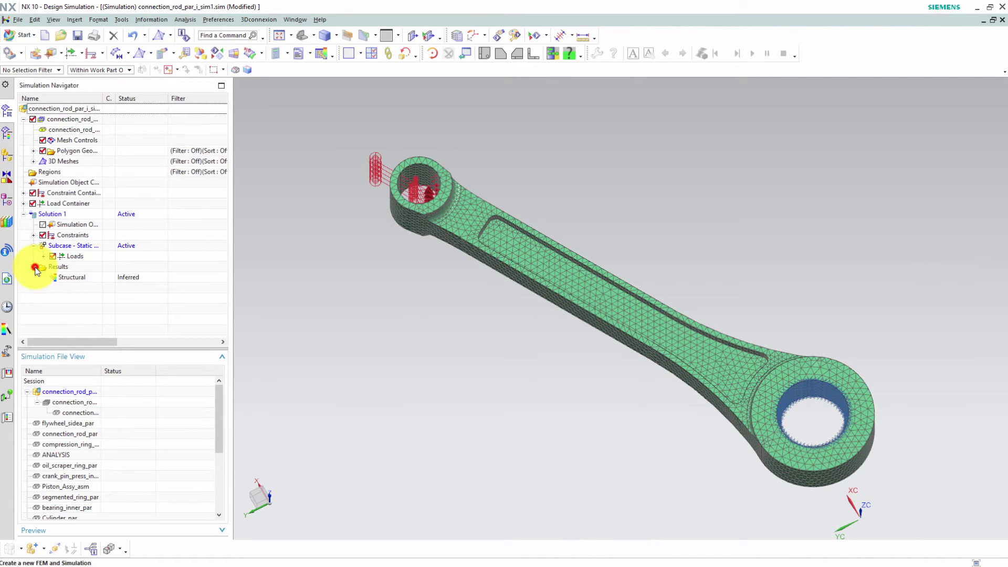
- Display the Stress - Element-Nodal Von-Mises fringe plot of the structural results
double_click(71, 277)
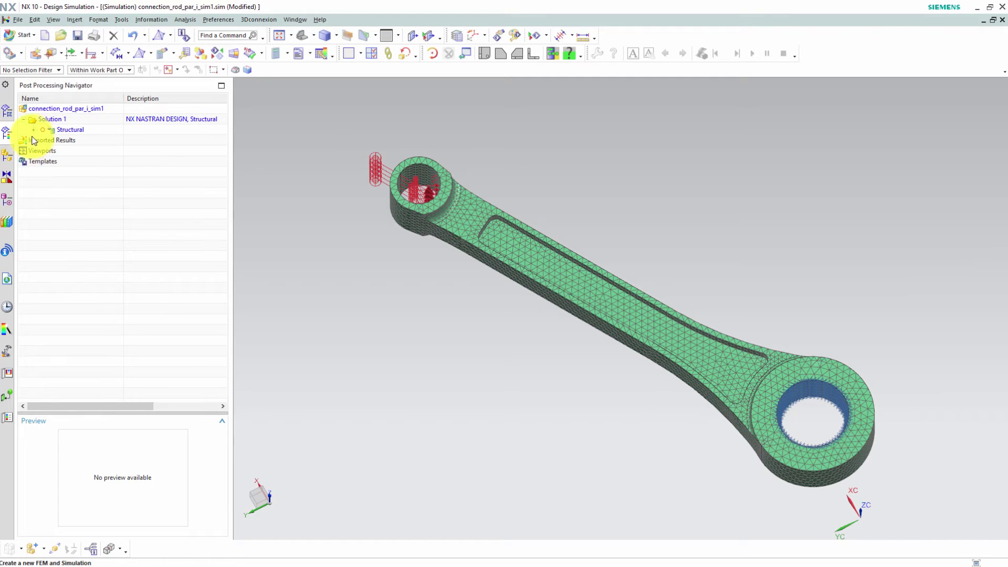
click(32, 129)
double_click(76, 172)
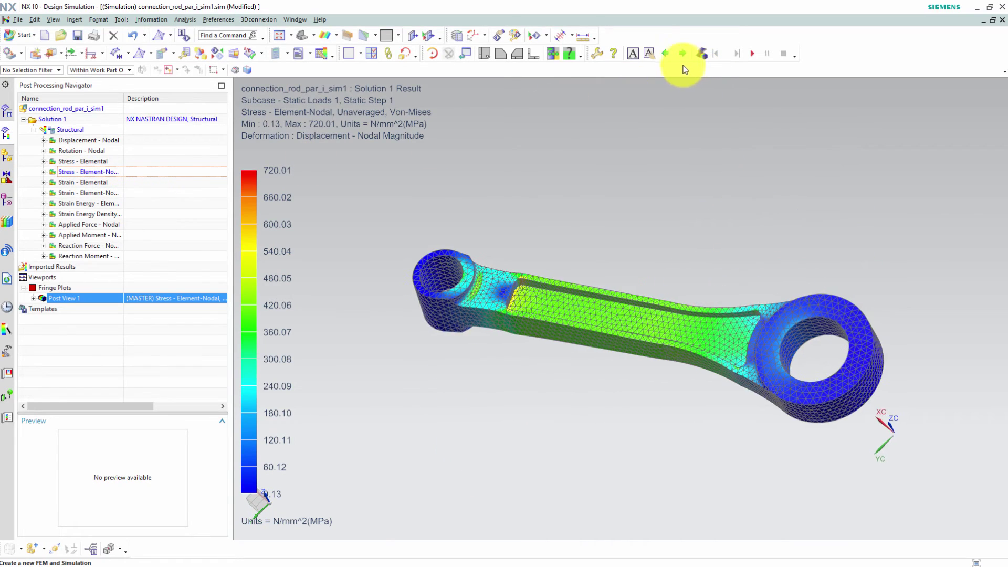
- Identify the 4 highest stress values on the rod, peaking at 720.009 MPa
click(612, 54)
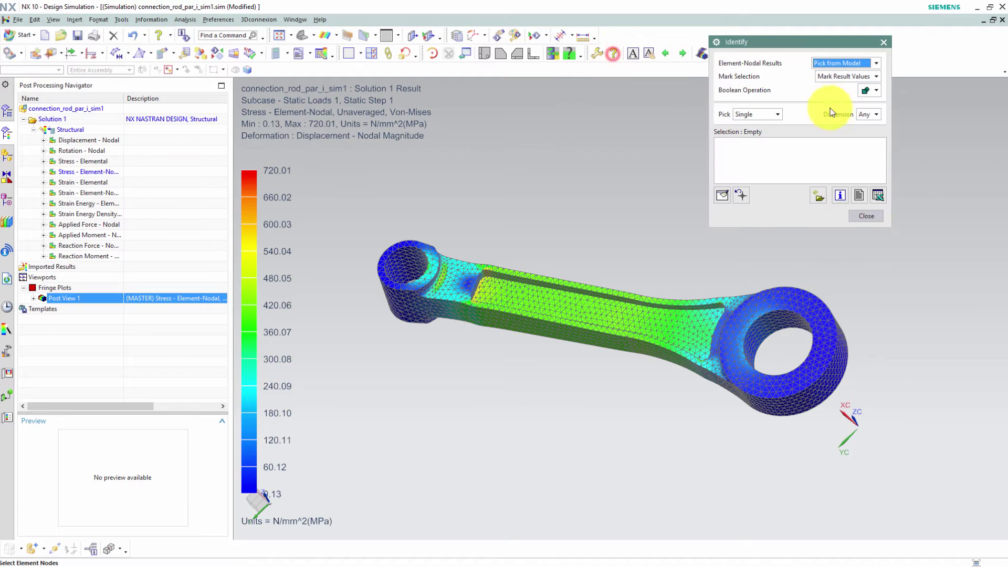
click(854, 86)
click(847, 63)
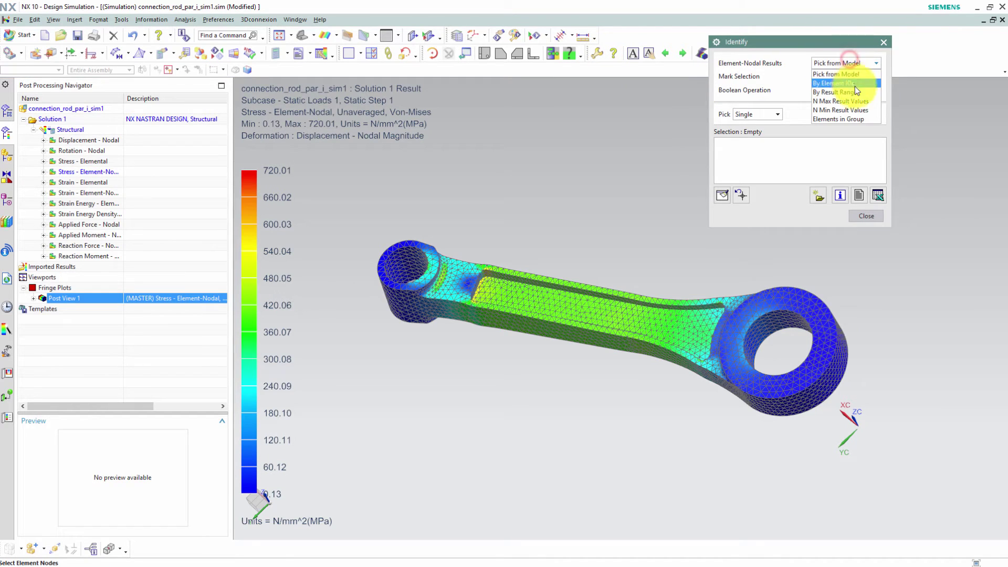
click(857, 100)
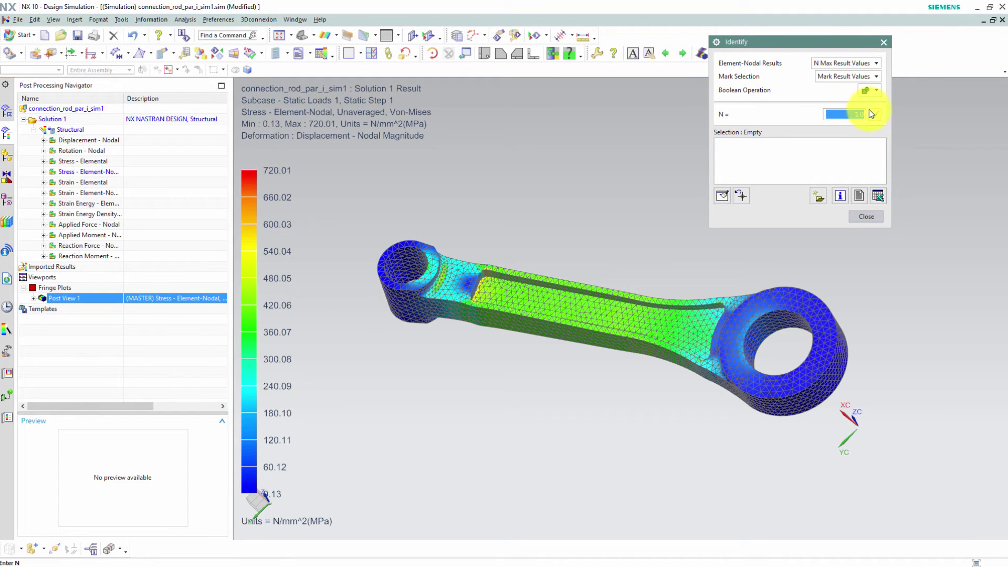
text(4)
click(876, 115)
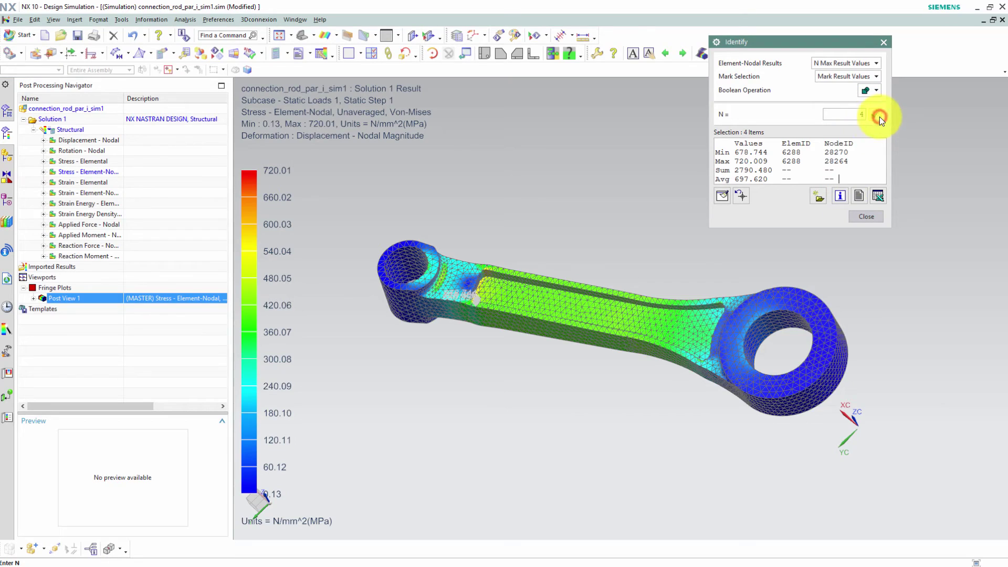
middle_drag(556, 265, 686, 287)
scroll(686, 278, down, 5)
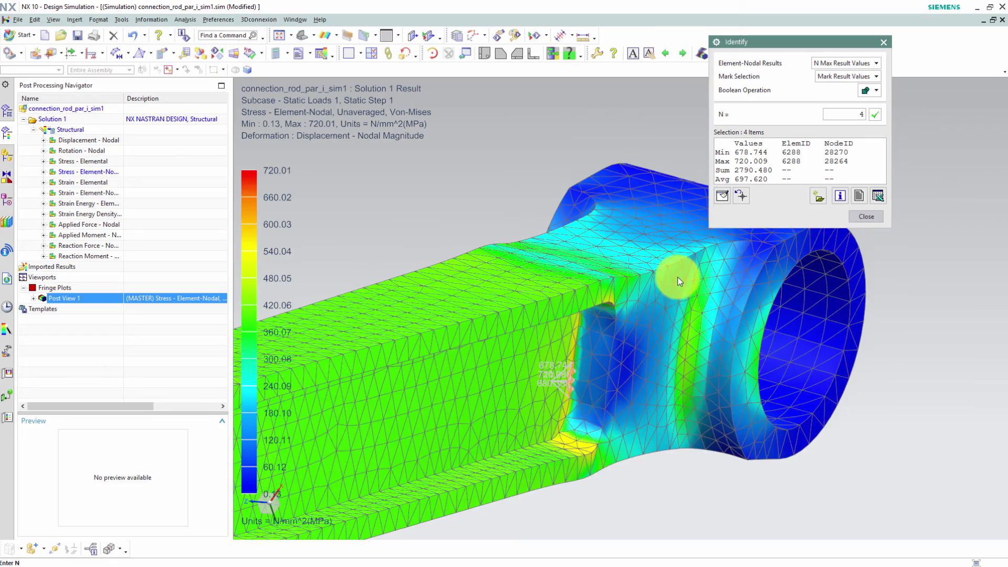
click(865, 215)
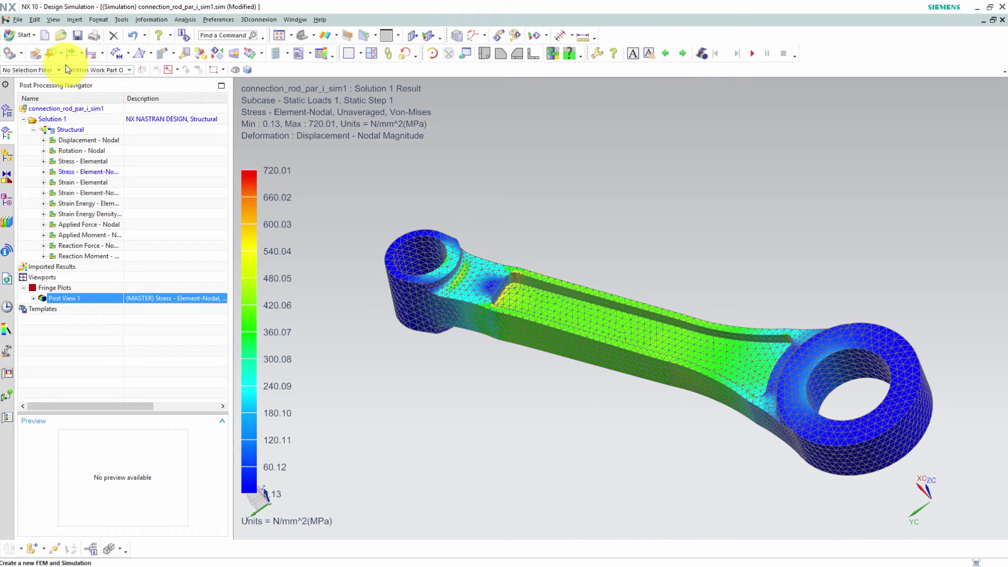
- Leave the results and display connection_rod_par_i.prt from the Simulation File View
click(408, 50)
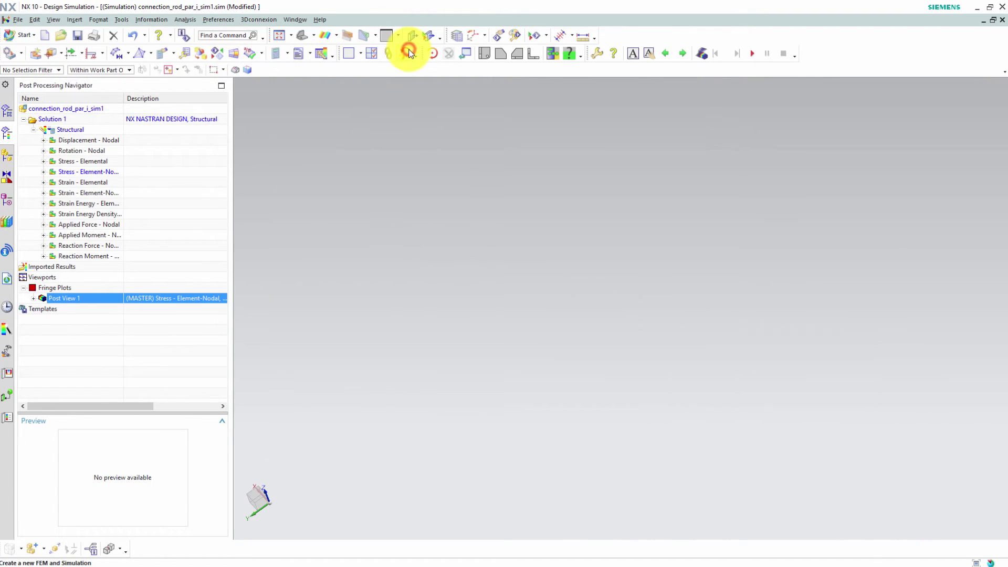
click(6, 112)
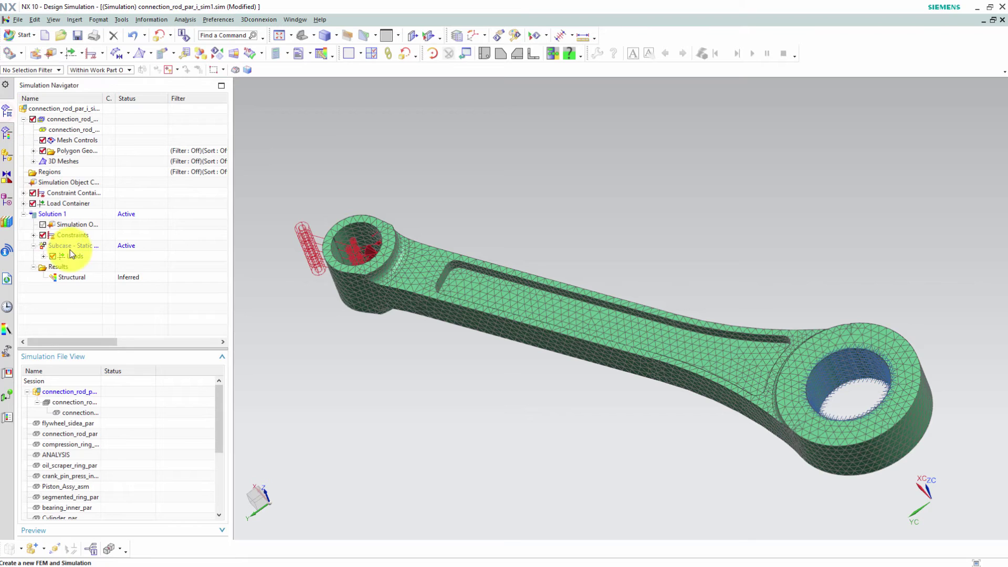
double_click(95, 413)
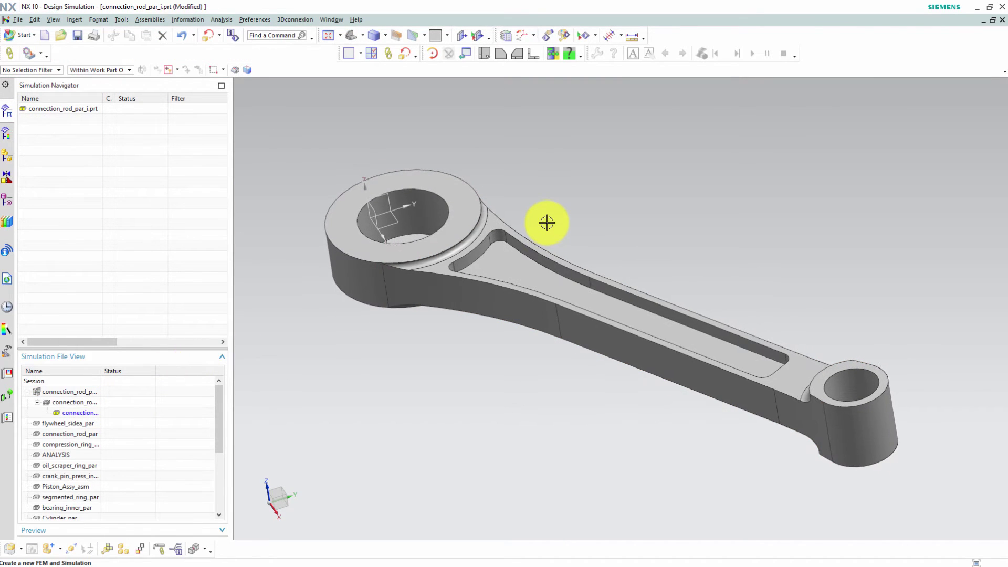
click(74, 21)
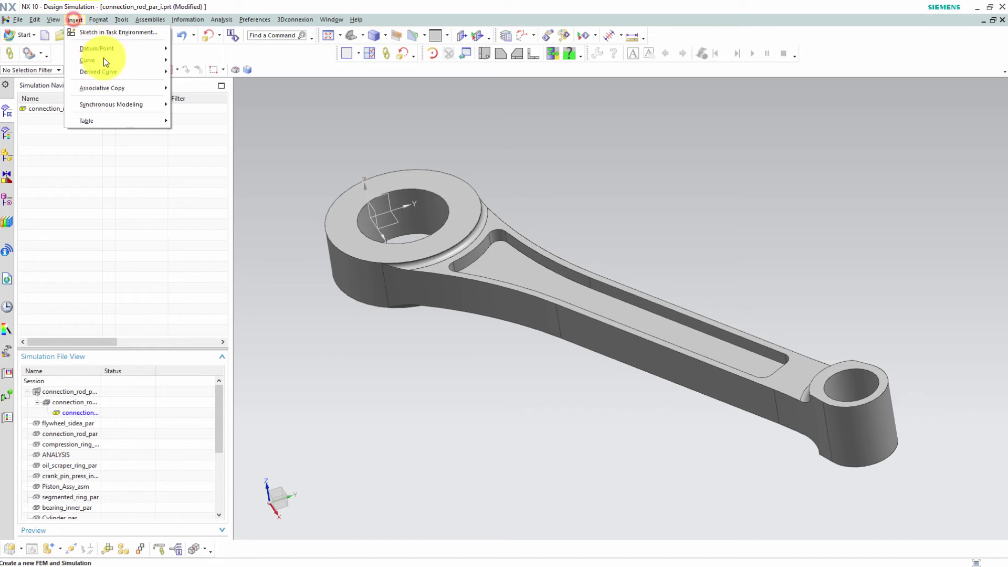
- Move the pocket end face and its coplanar face 11 mm with Move Face
click(191, 109)
scroll(513, 259, up, 5)
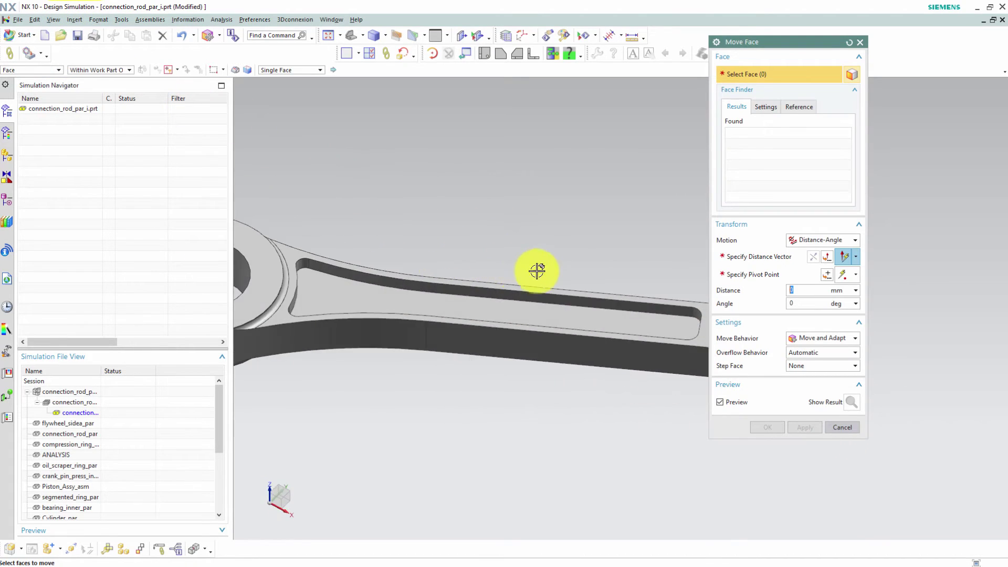
scroll(536, 271, down, 3)
scroll(612, 274, up, 3)
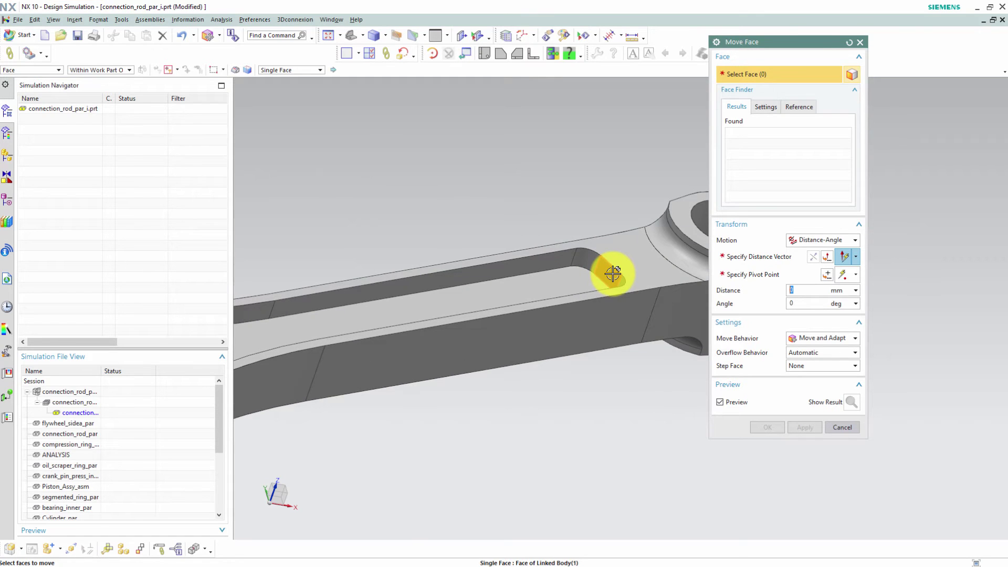
click(613, 274)
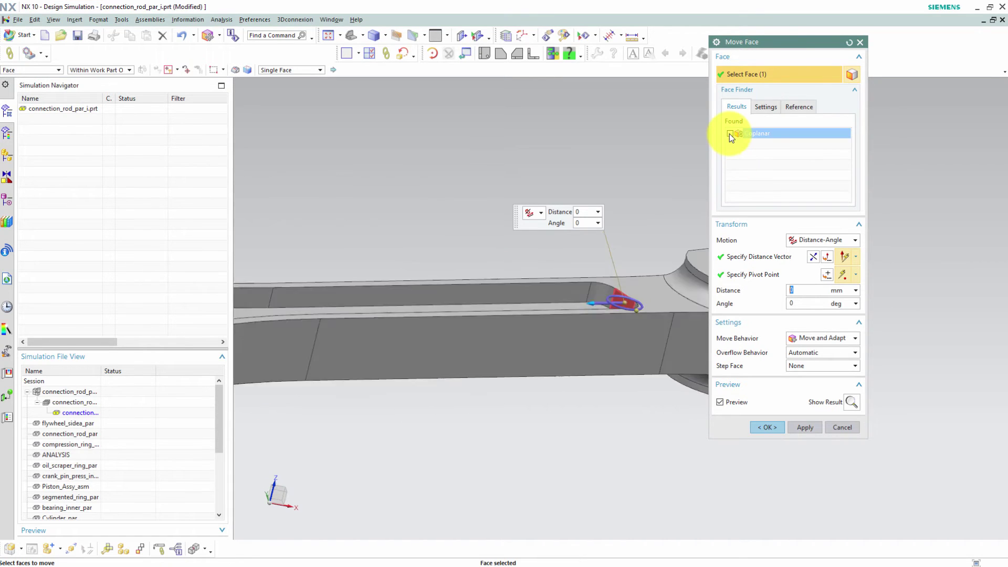
click(729, 133)
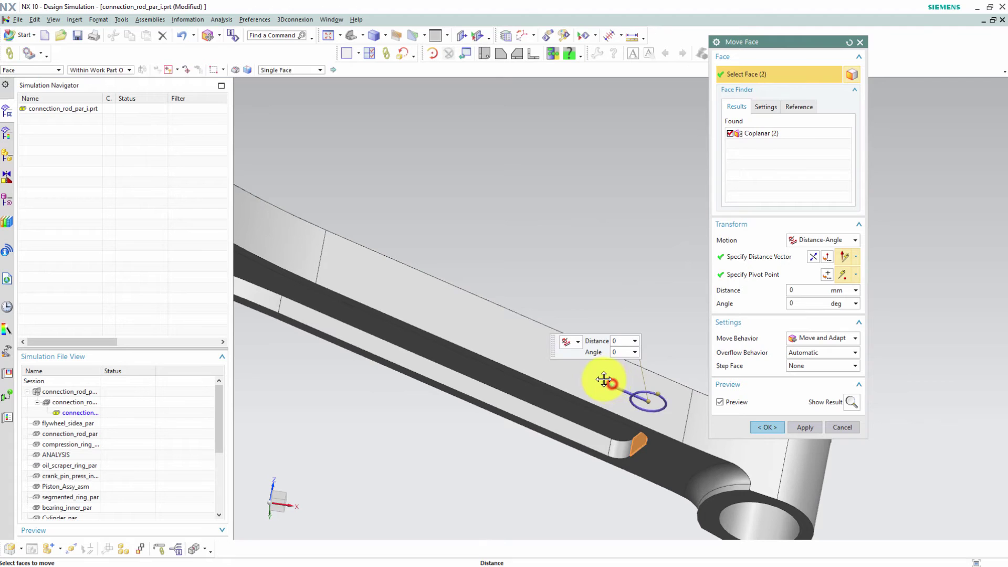
drag(604, 379, 643, 380)
key(F8)
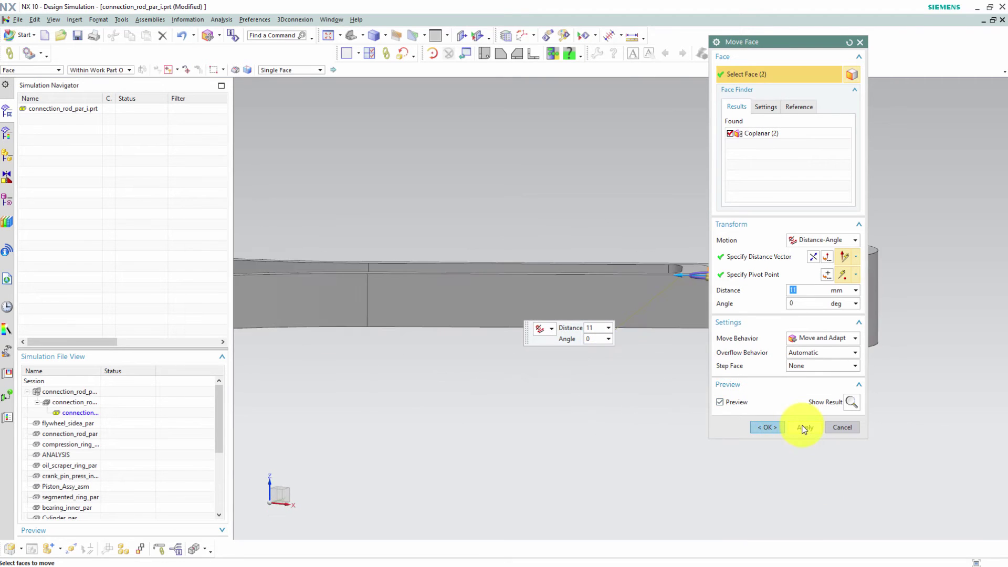
click(804, 428)
- Move the equal-radius rounded faces near the big end along a face-defined direction
middle_drag(801, 425, 733, 145)
click(330, 291)
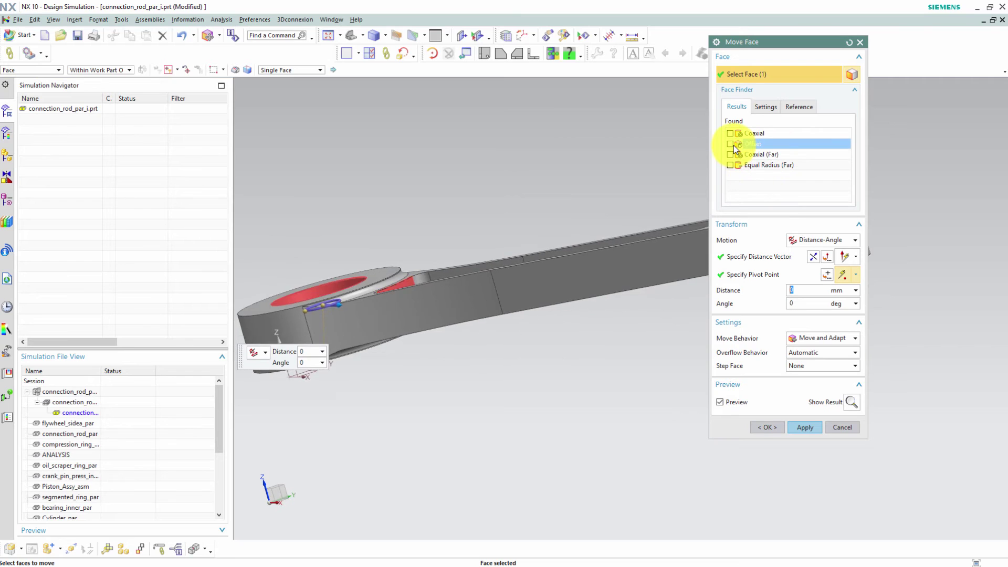
click(730, 165)
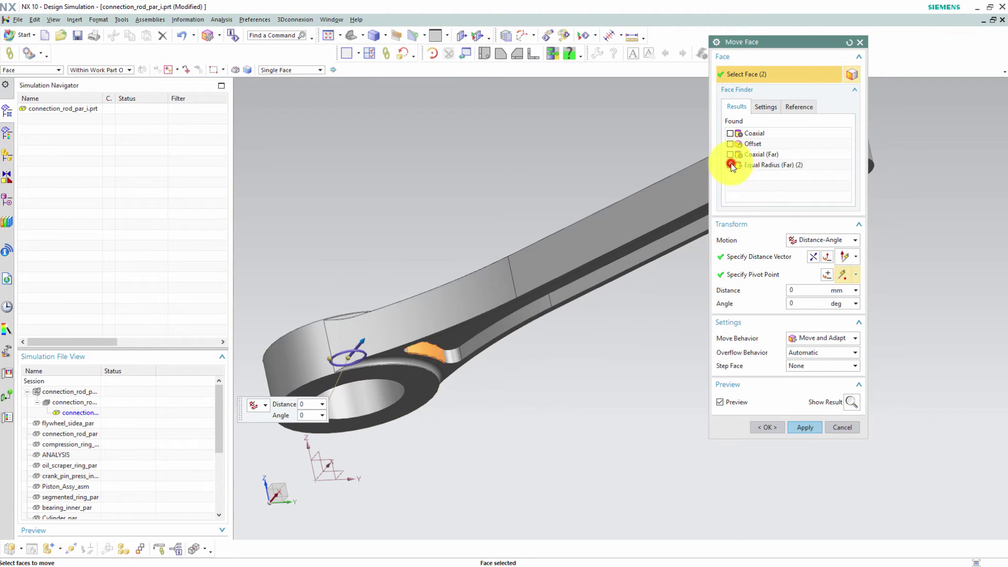
click(764, 258)
middle_drag(637, 299, 569, 271)
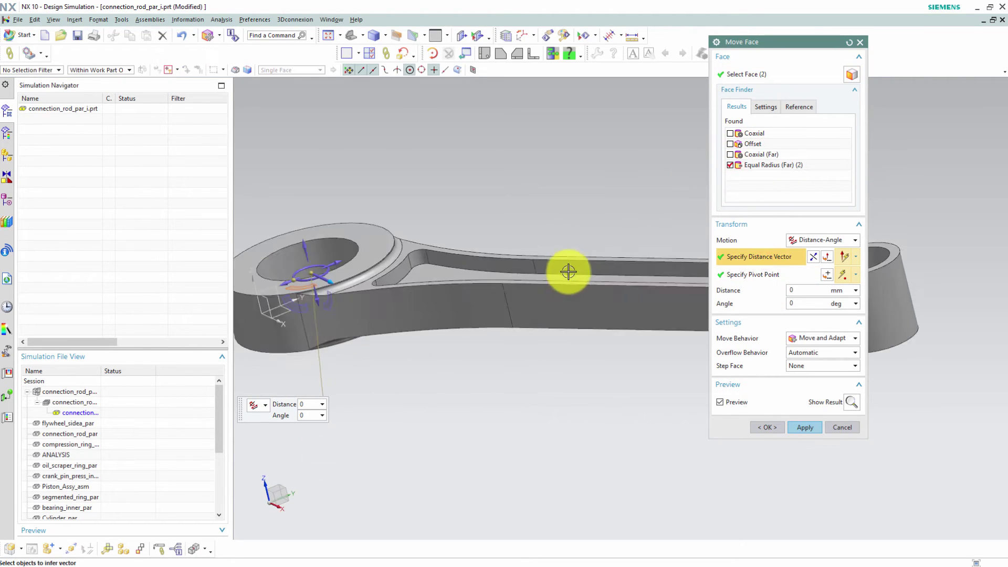
click(568, 272)
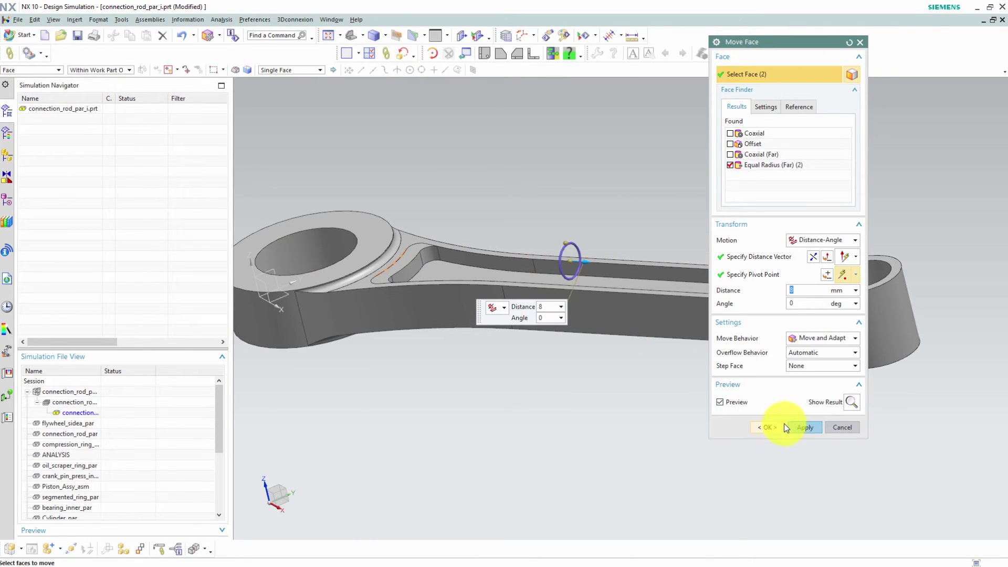
click(804, 428)
- Move the inner pocket face 1 mm, then 3 mm, and finish the face edits
middle_drag(574, 319, 482, 233)
click(504, 274)
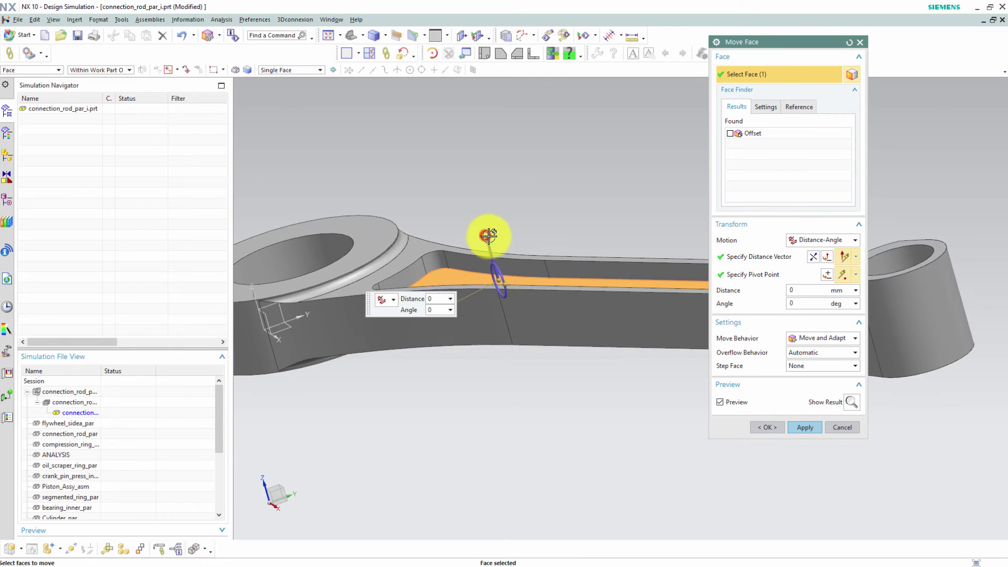
click(488, 236)
text(1)
click(805, 427)
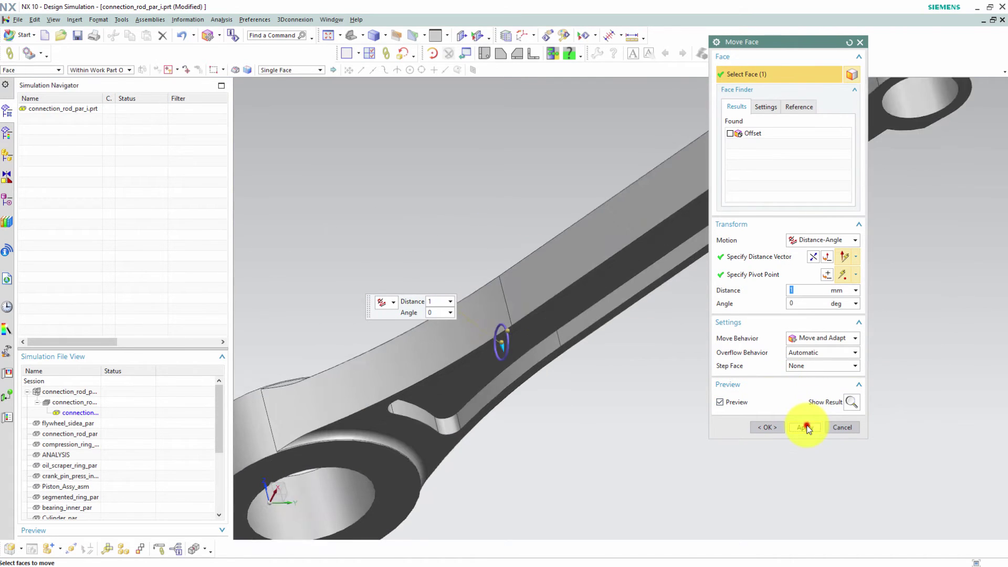
click(561, 337)
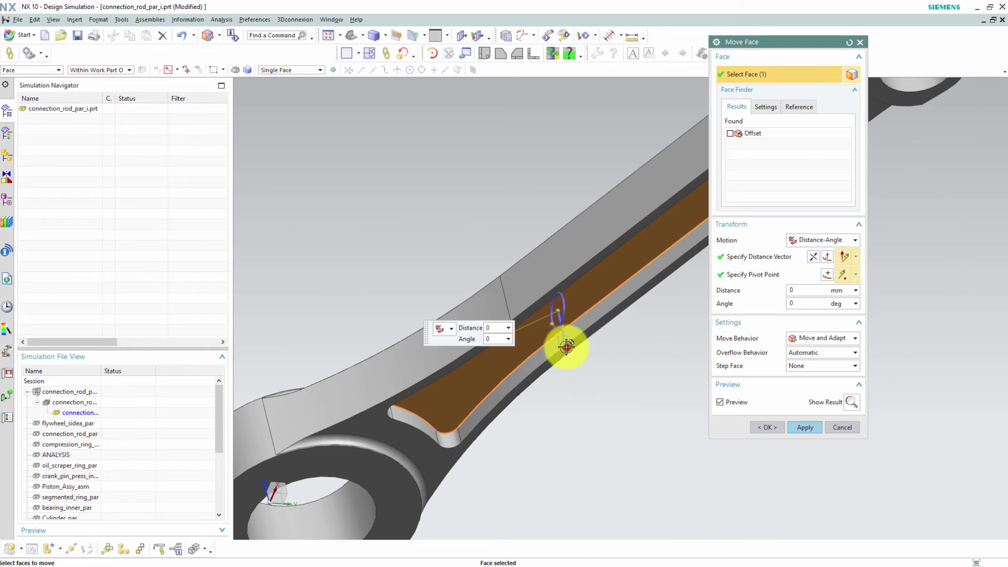
text(3)
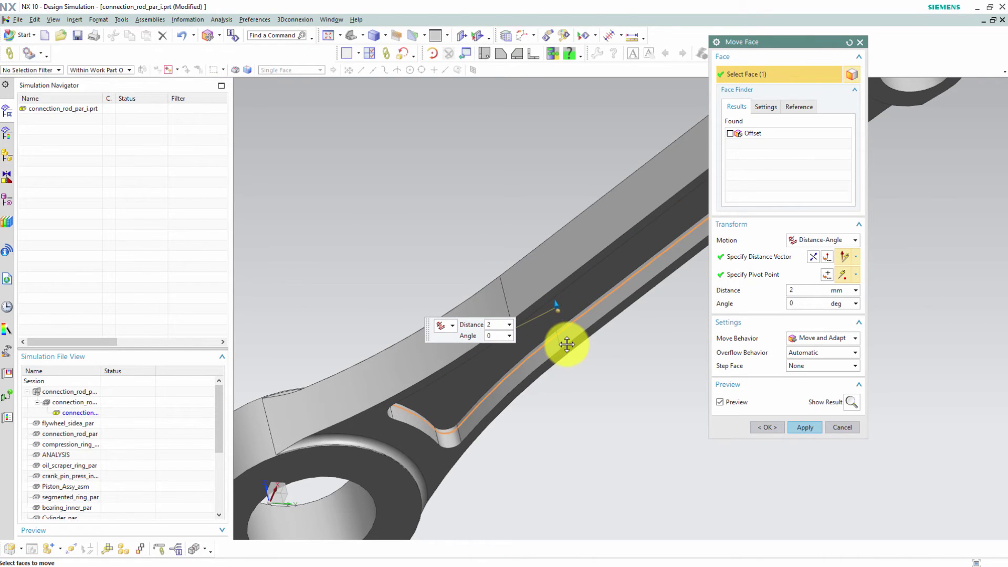
click(767, 427)
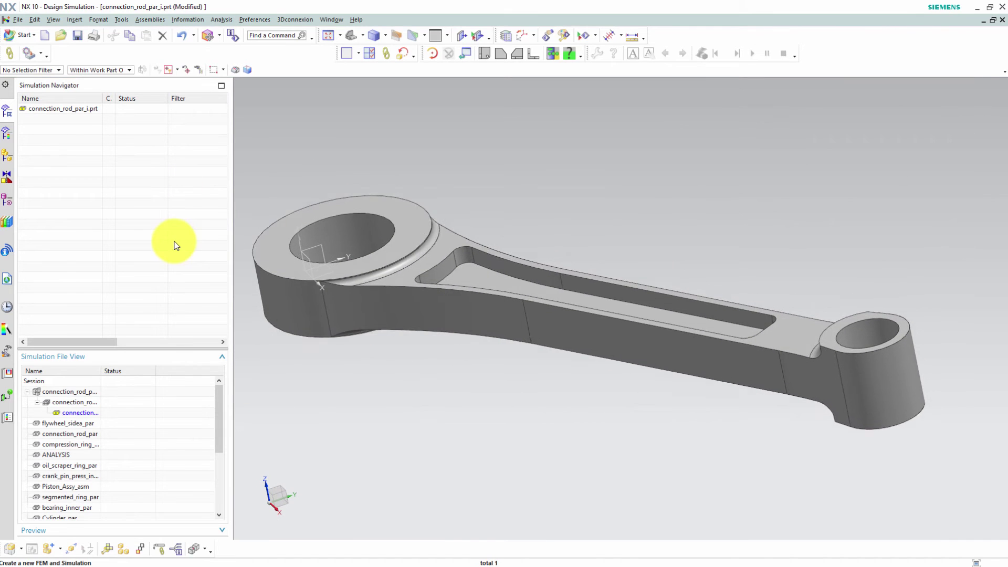
- Update the rod's FEM mesh to 28830 nodes and 15934 elements, then display the sim1 file
double_click(93, 404)
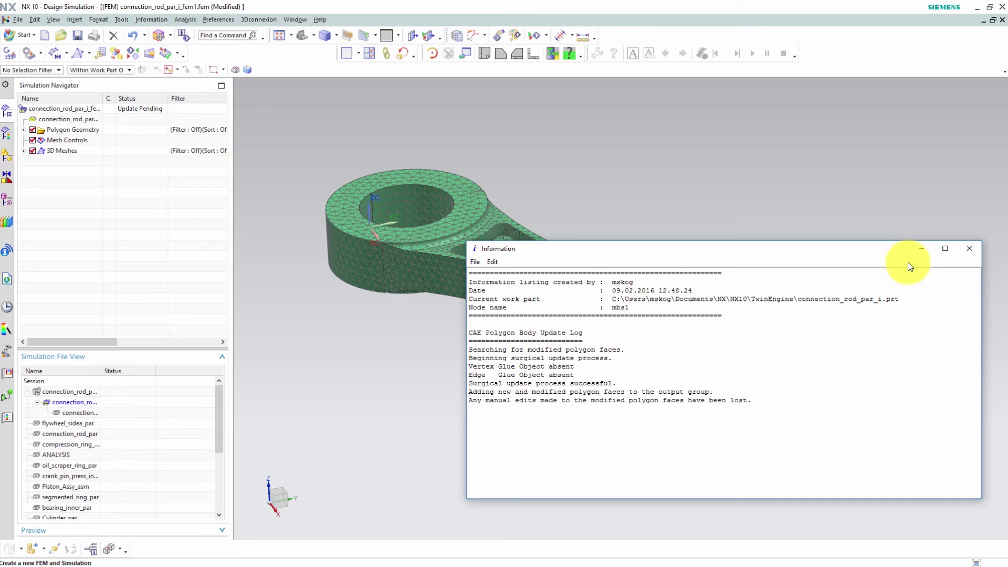
click(969, 249)
middle_drag(956, 245, 509, 266)
scroll(506, 266, up, 5)
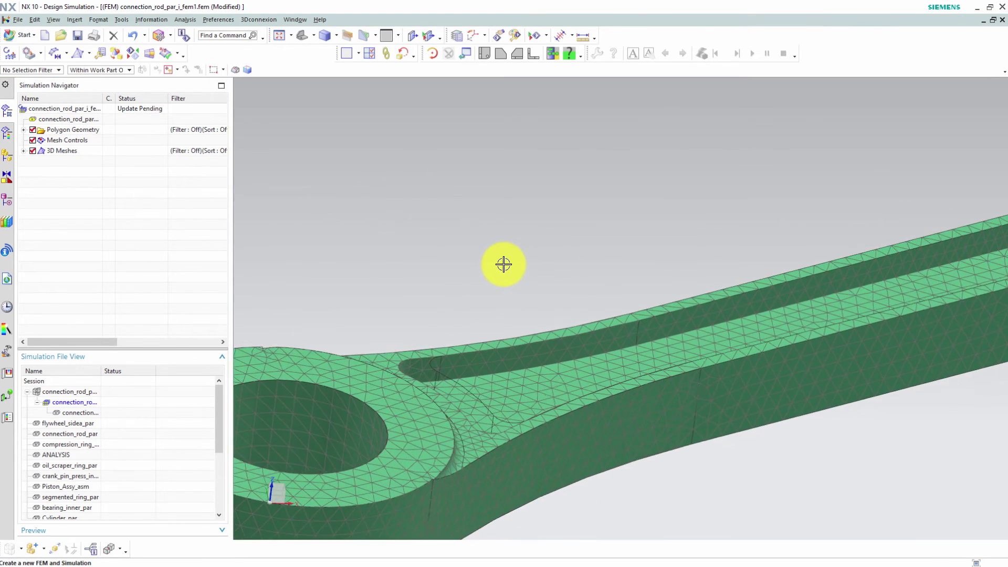
key(ctrl+f)
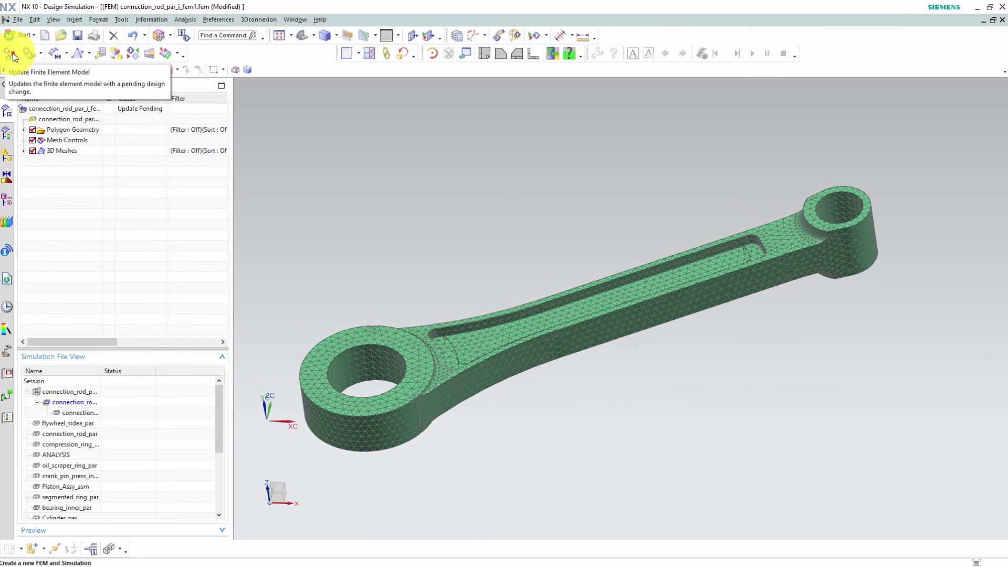
click(13, 53)
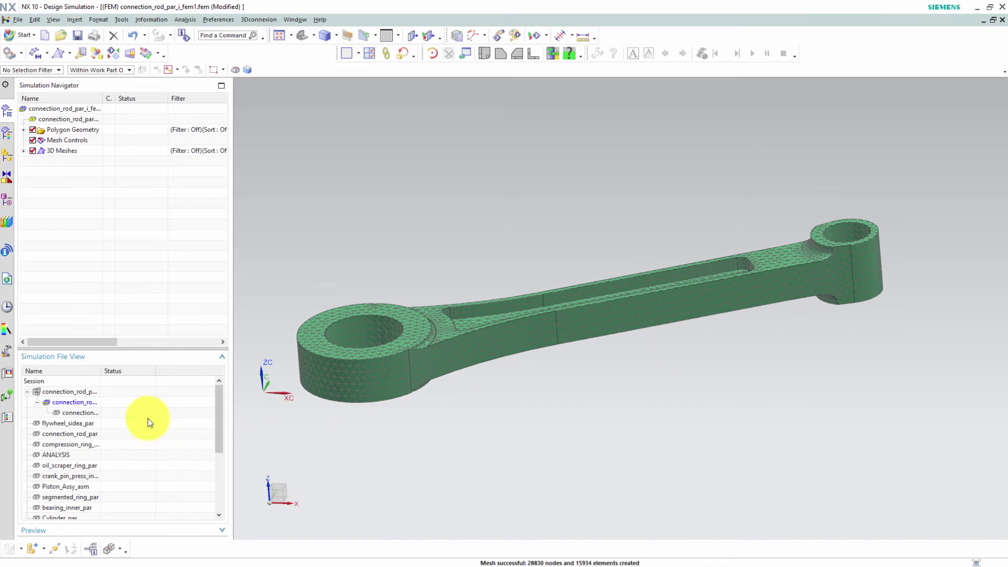
double_click(99, 392)
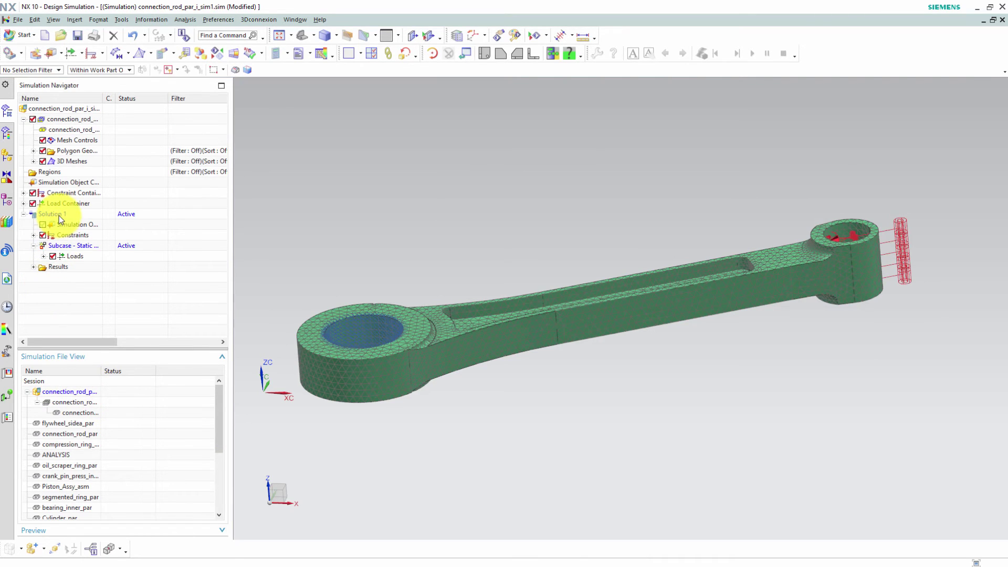
- Clone Solution 1 to create Copy of Solution 1
right_click(58, 215)
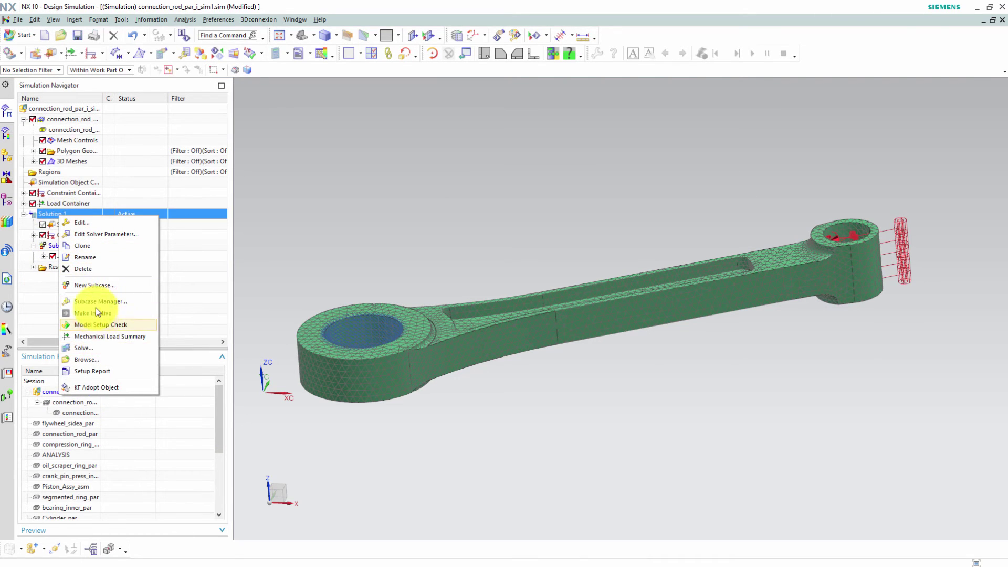
click(98, 245)
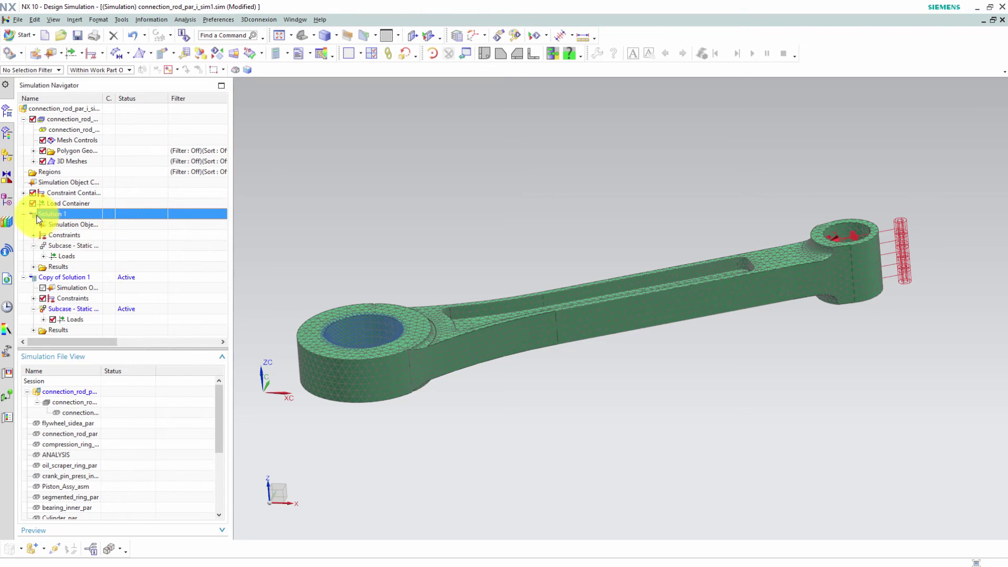
click(23, 214)
- Solve Copy of Solution 1, declining the message review and closing all solve windows
click(74, 225)
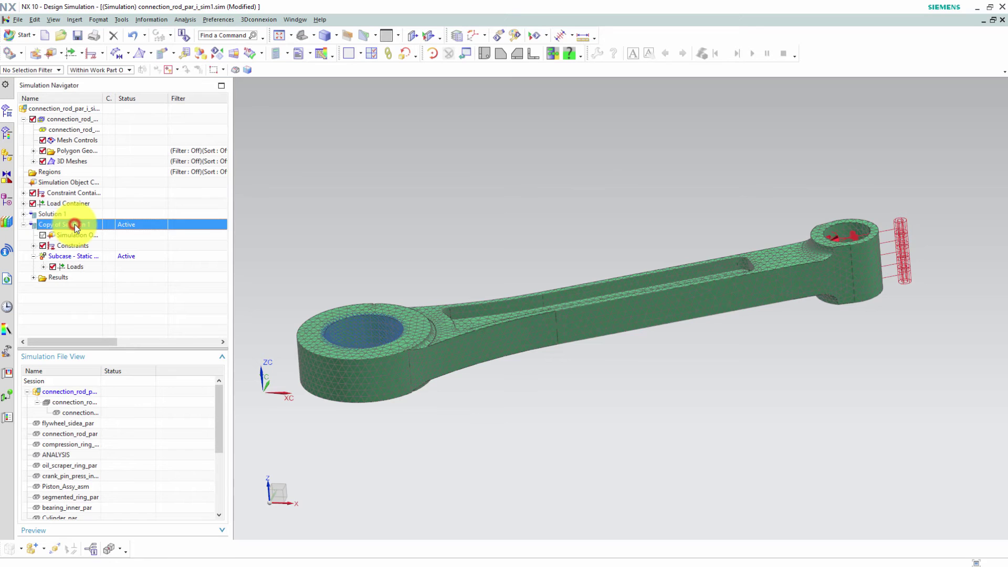
right_click(68, 226)
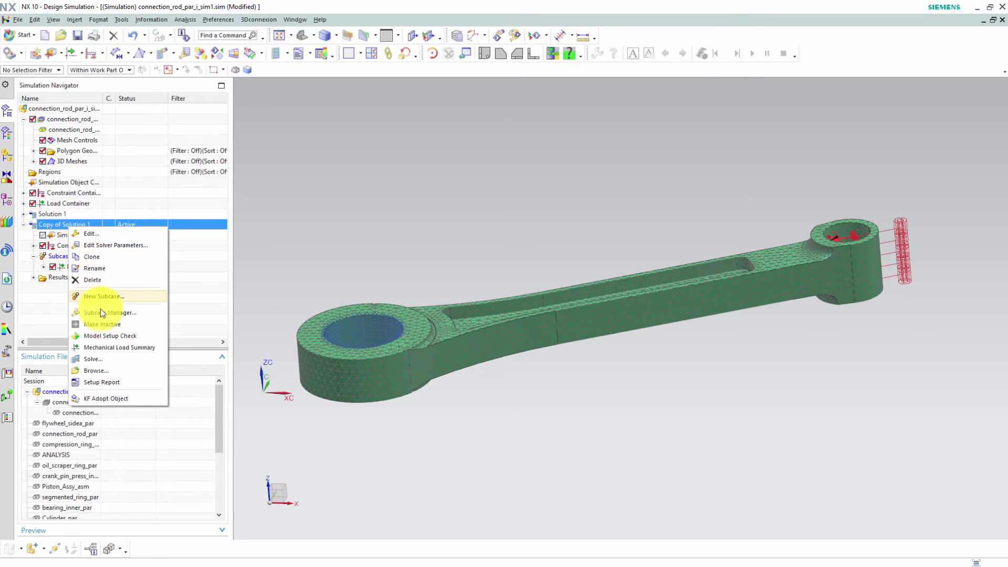
click(119, 358)
click(767, 124)
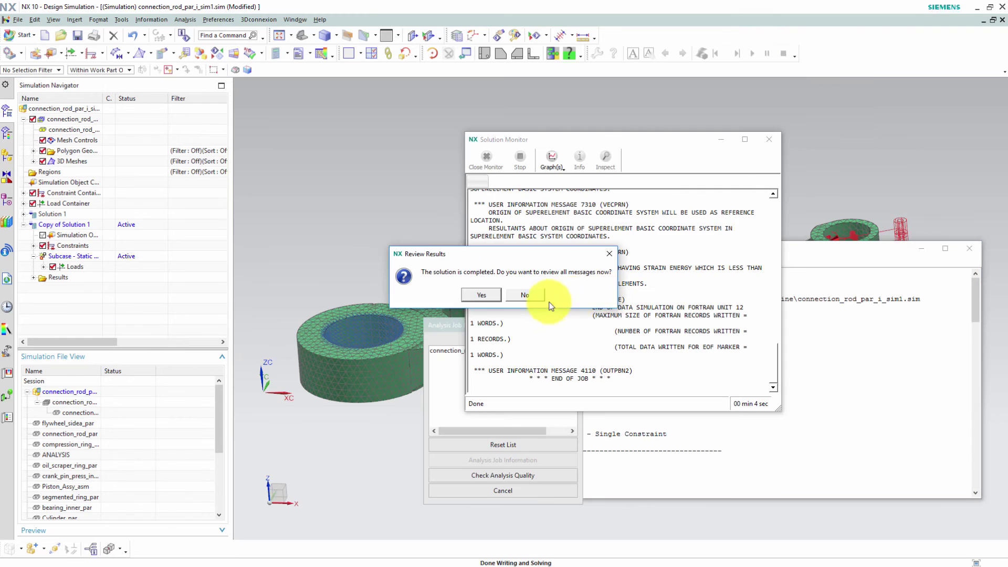
click(539, 301)
click(769, 139)
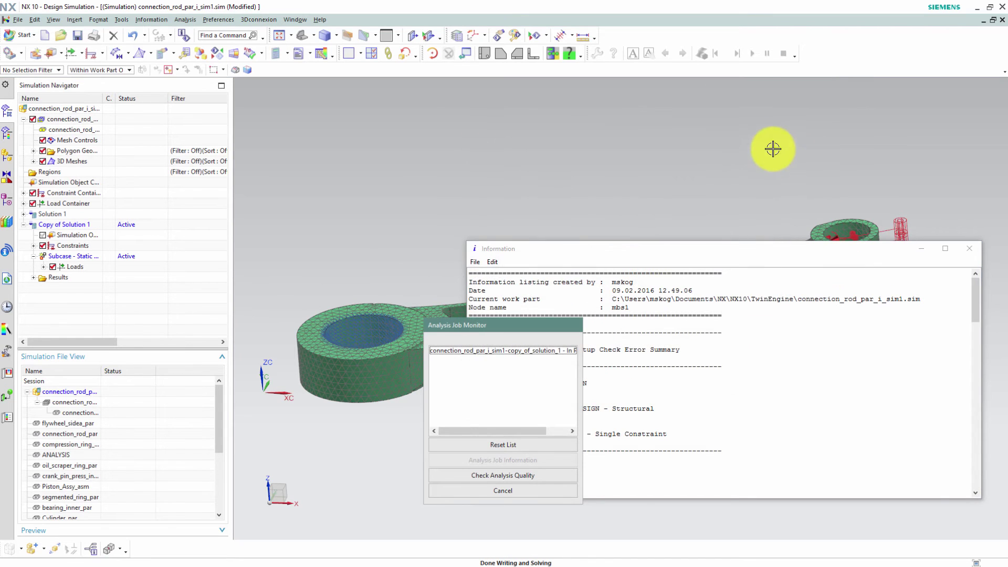
click(970, 249)
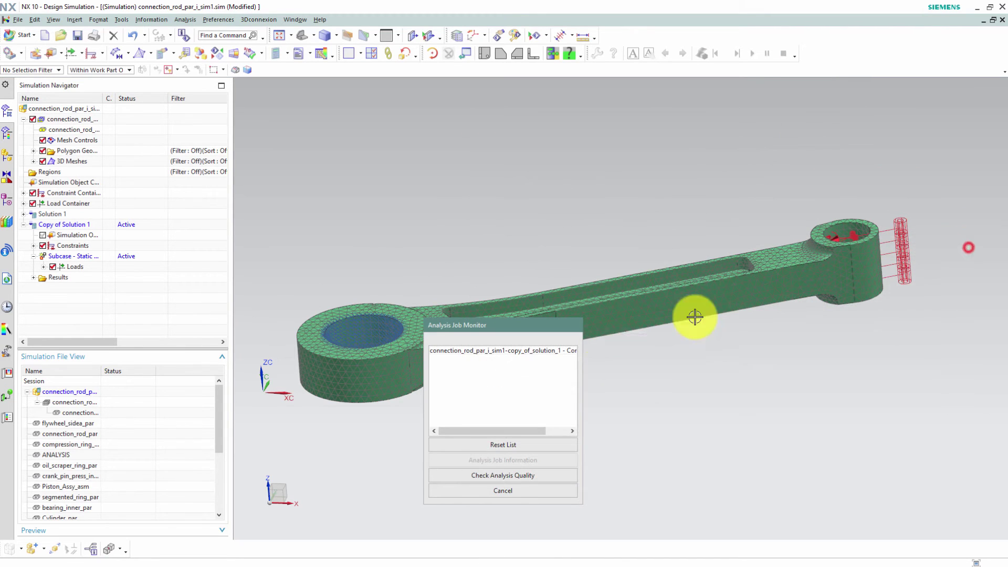
click(547, 489)
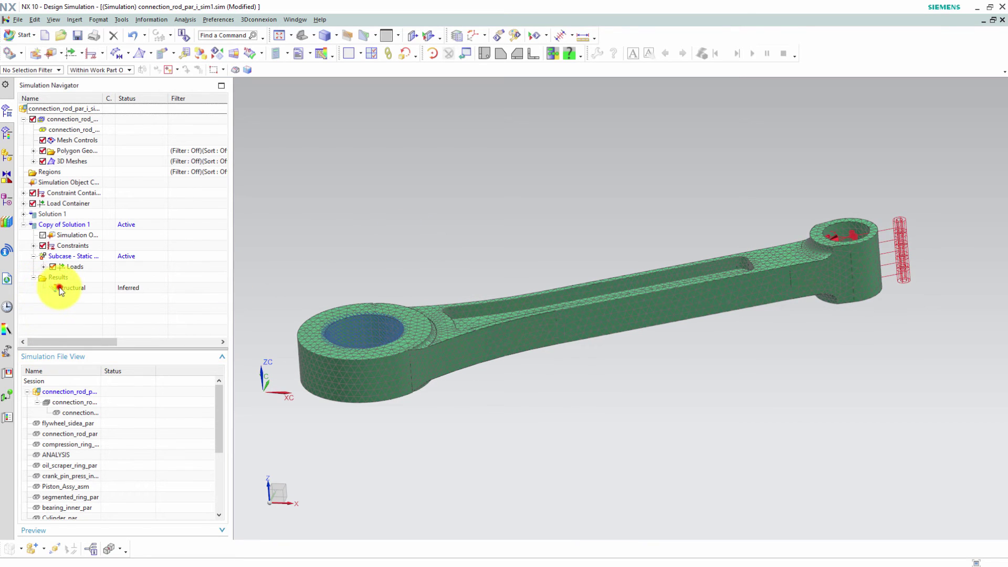
- Open the Post Processing Navigator with an Upper and Lower viewport layout
double_click(59, 289)
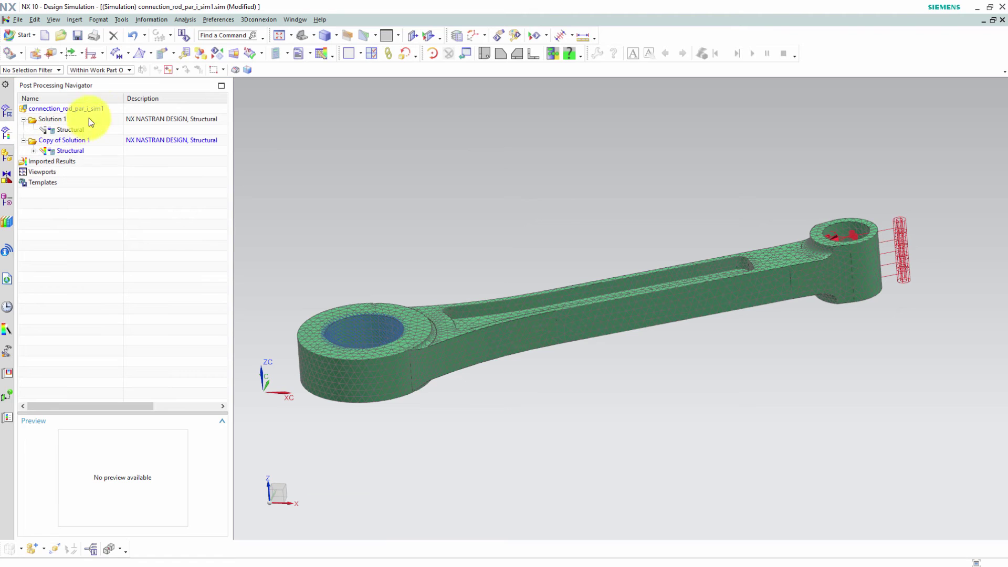
click(361, 54)
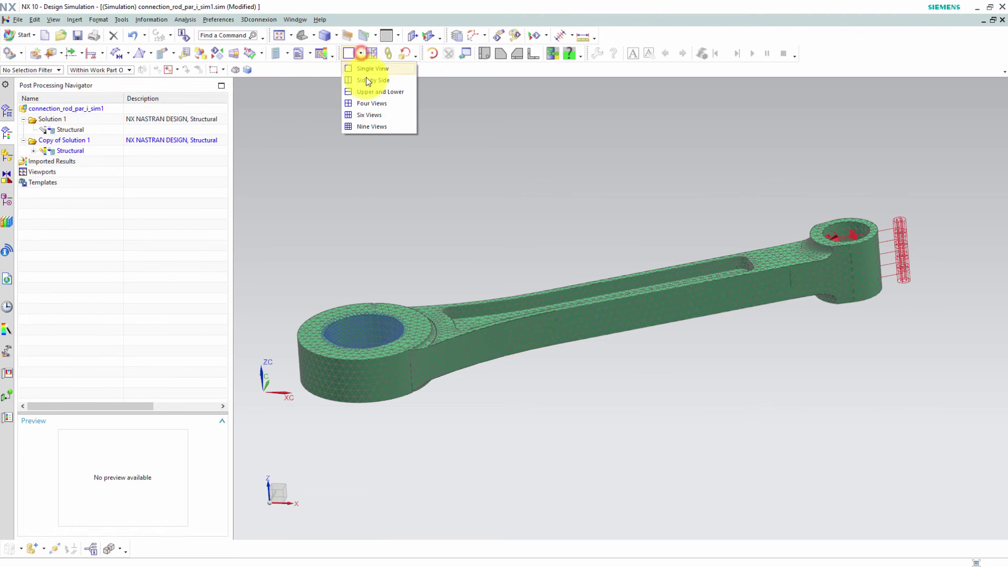
click(371, 93)
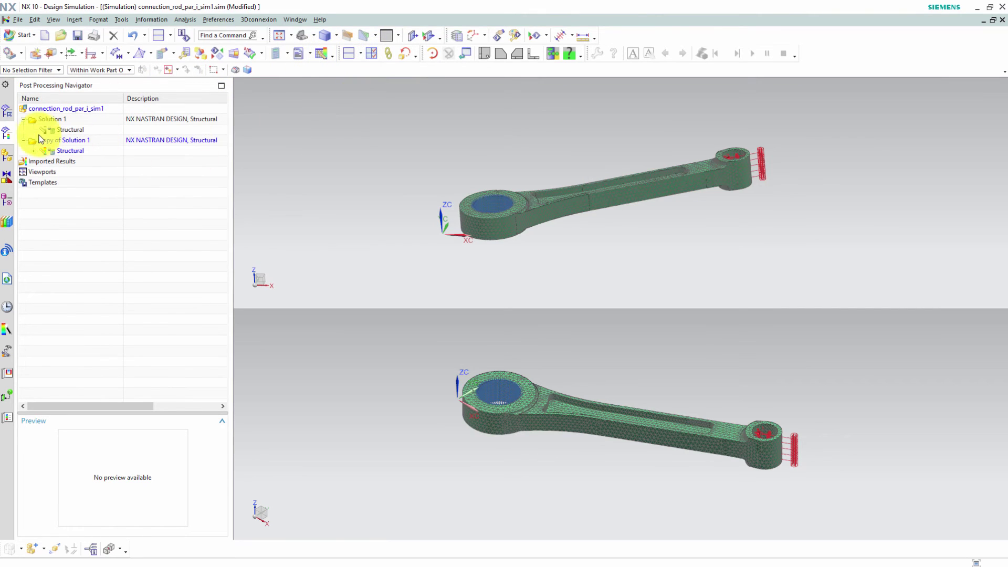
- Plot Element-Nodal stress for both solutions: 720.01 MPa versus 771.78 MPa maximum von Mises
double_click(70, 129)
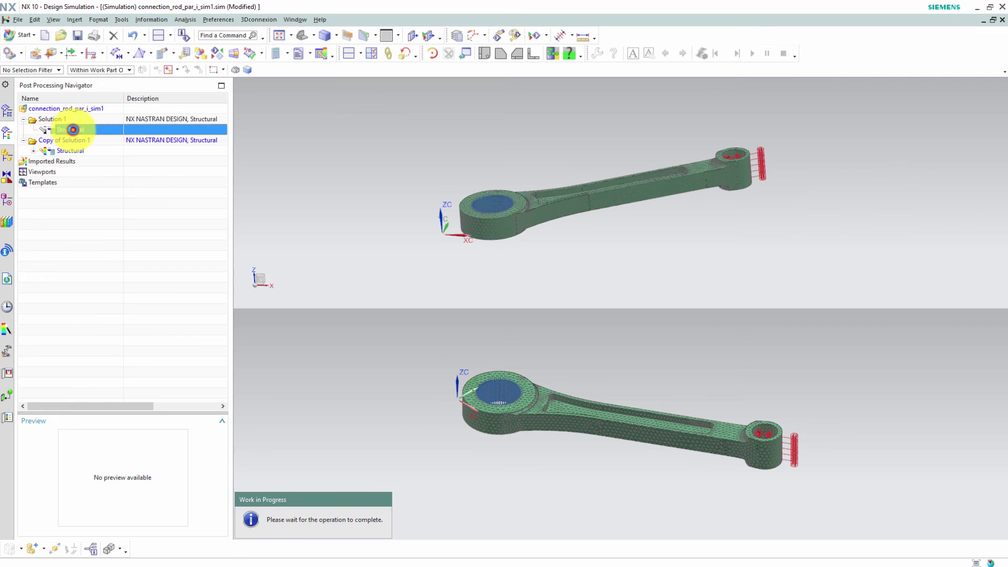
click(33, 130)
double_click(88, 172)
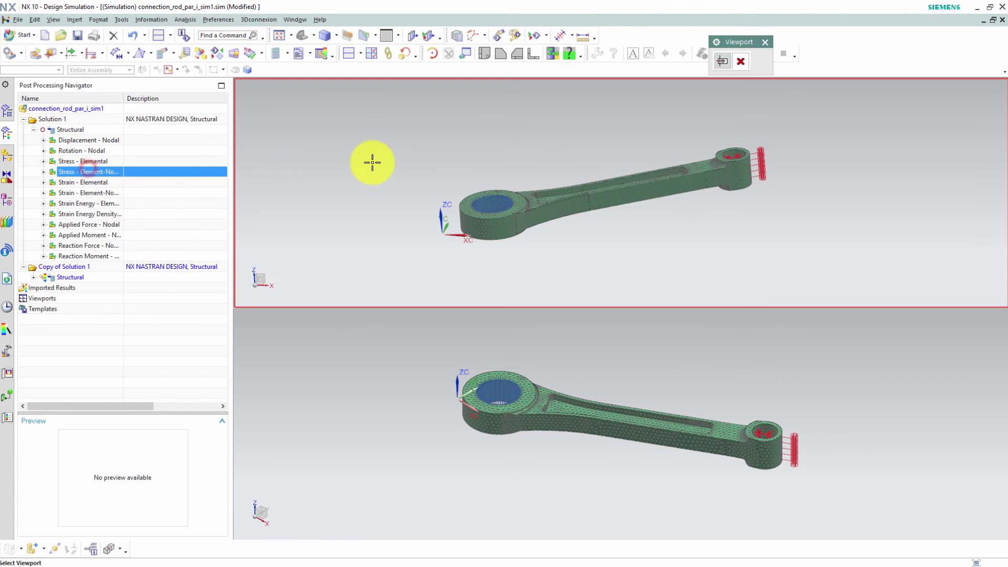
click(34, 277)
double_click(83, 309)
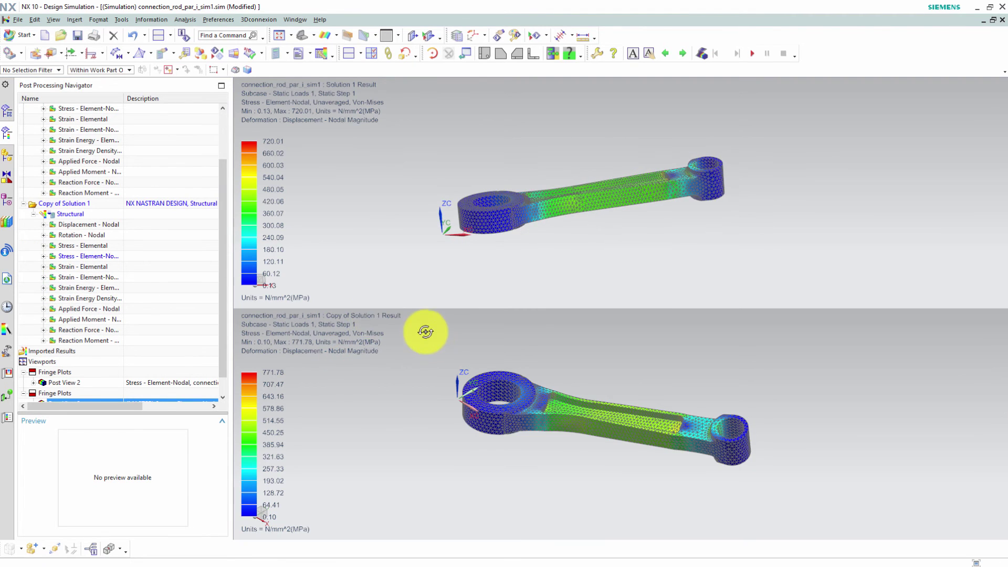
middle_drag(426, 332, 562, 225)
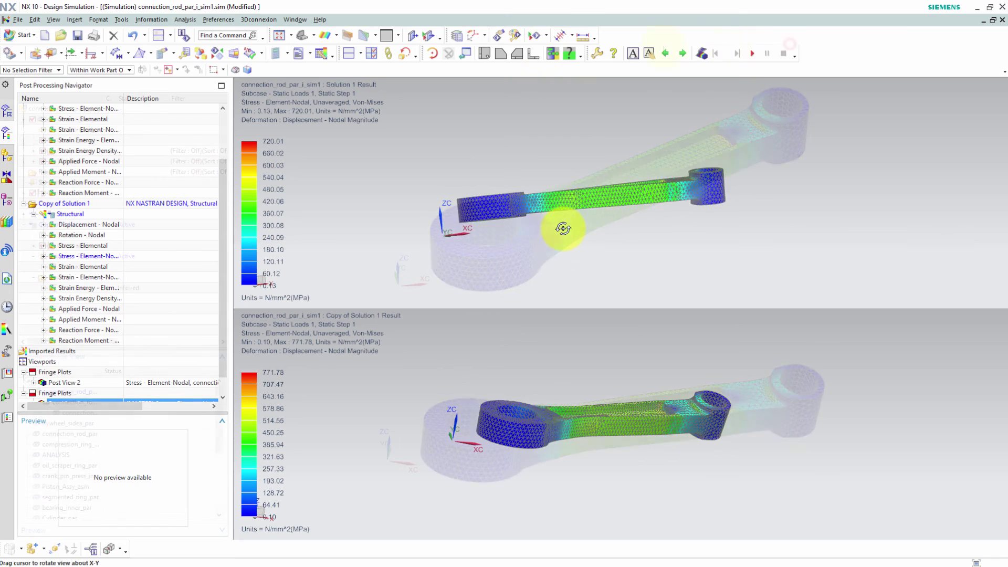
click(361, 55)
- Return to Single View, switch to Piston_Assy_asm.prt and enter the Modeling application
click(361, 69)
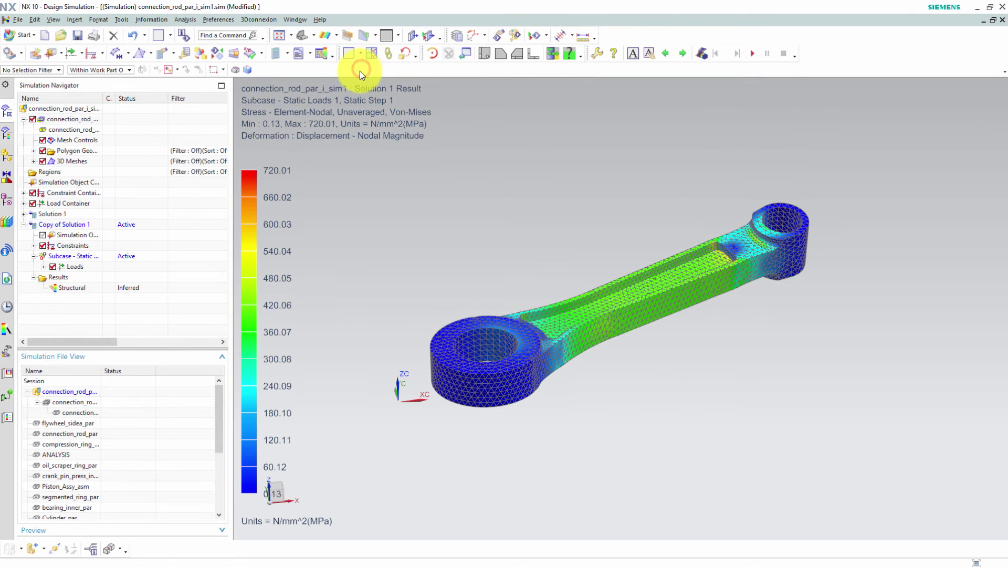
click(290, 22)
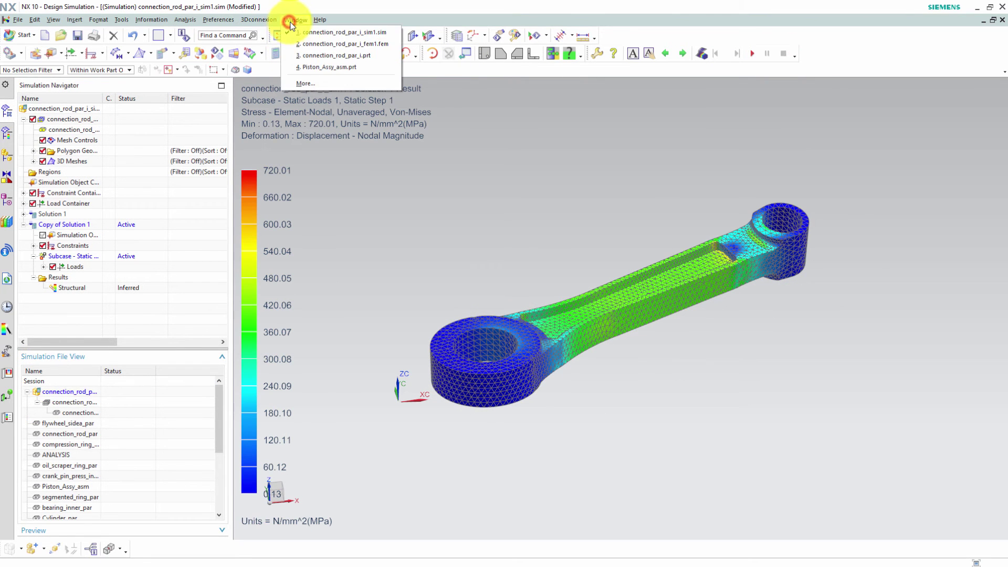
click(320, 66)
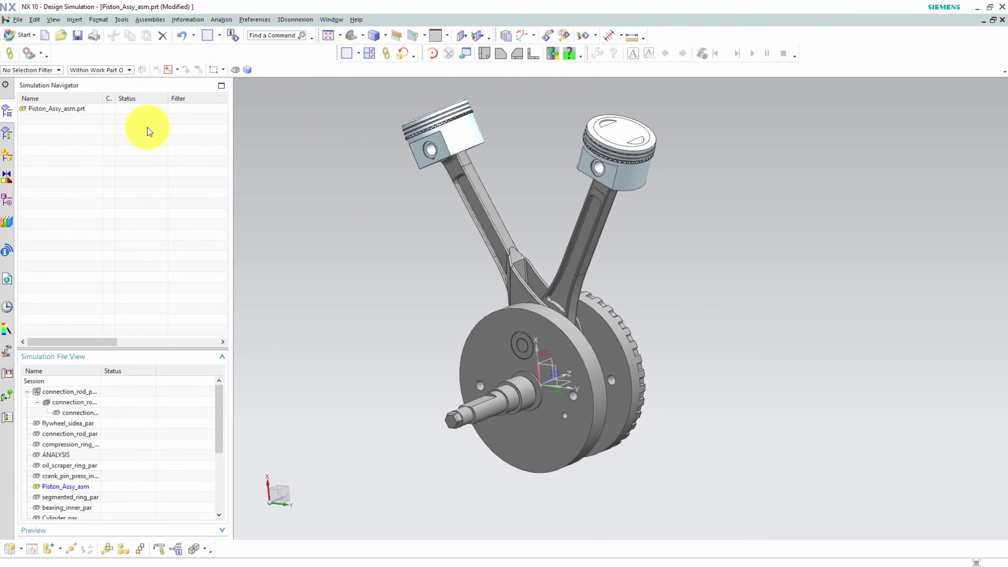
click(24, 34)
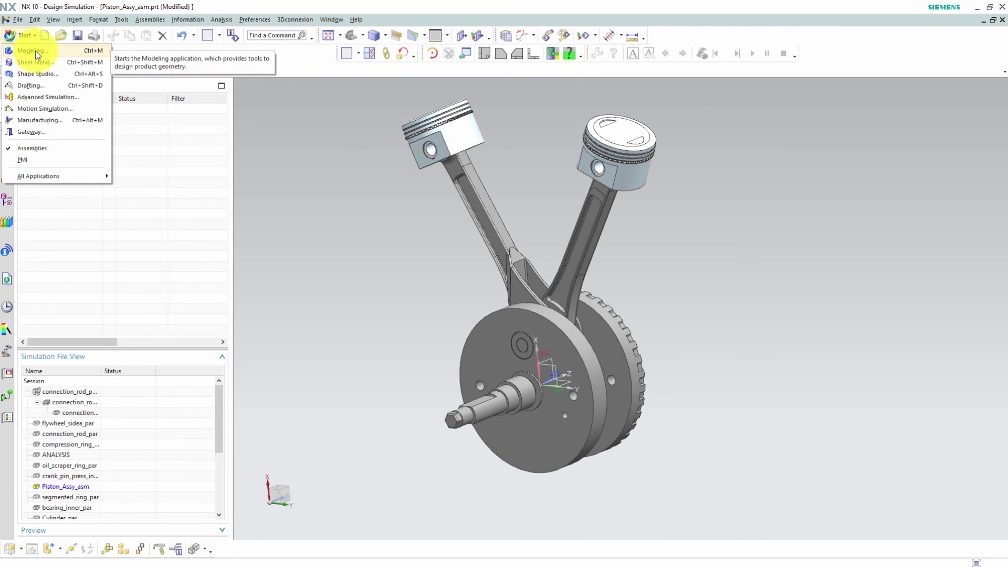
click(32, 51)
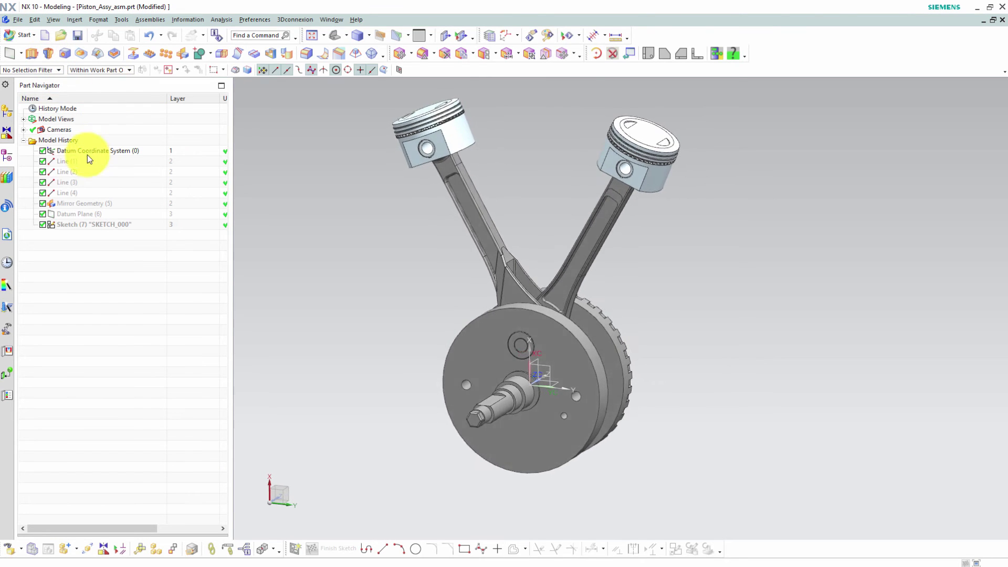
- Hide the ANALYSIS component and make connection_rod_par the displayed part
click(6, 113)
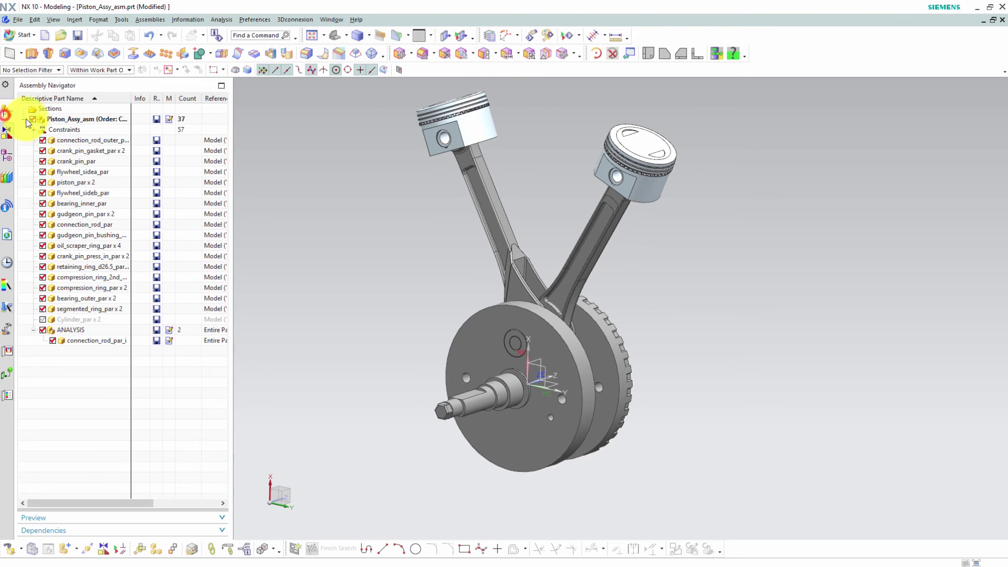
click(43, 330)
click(605, 219)
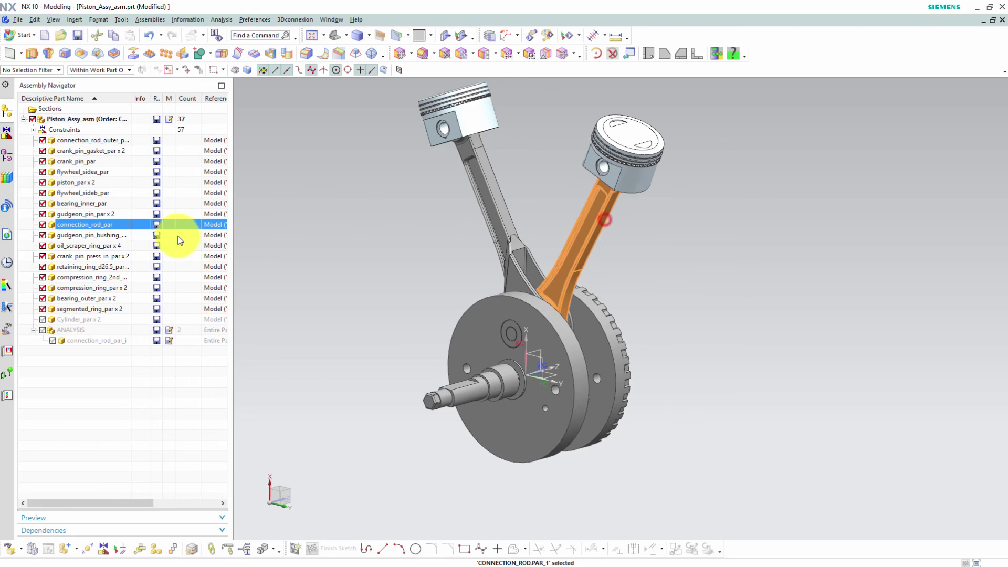
double_click(106, 225)
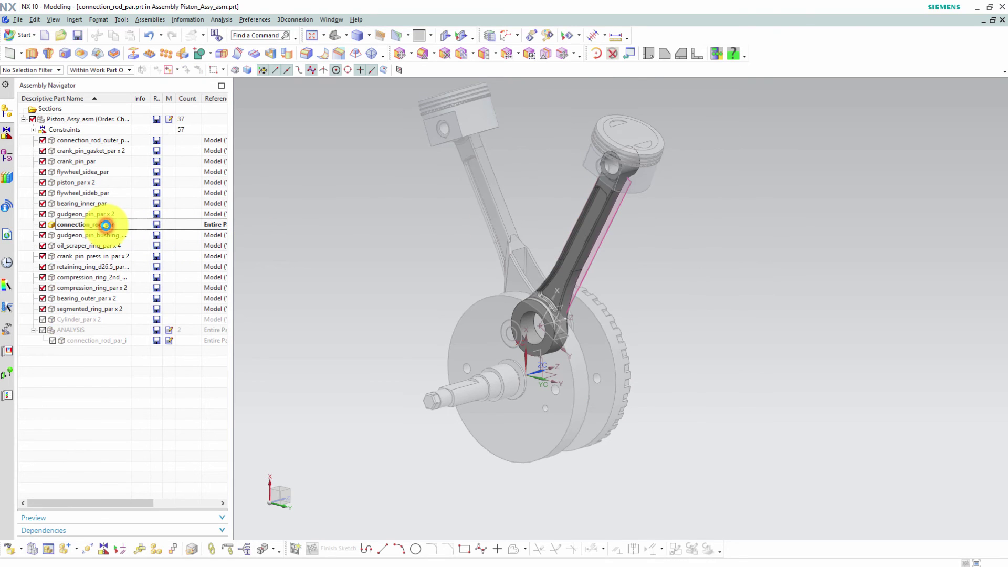
right_click(106, 226)
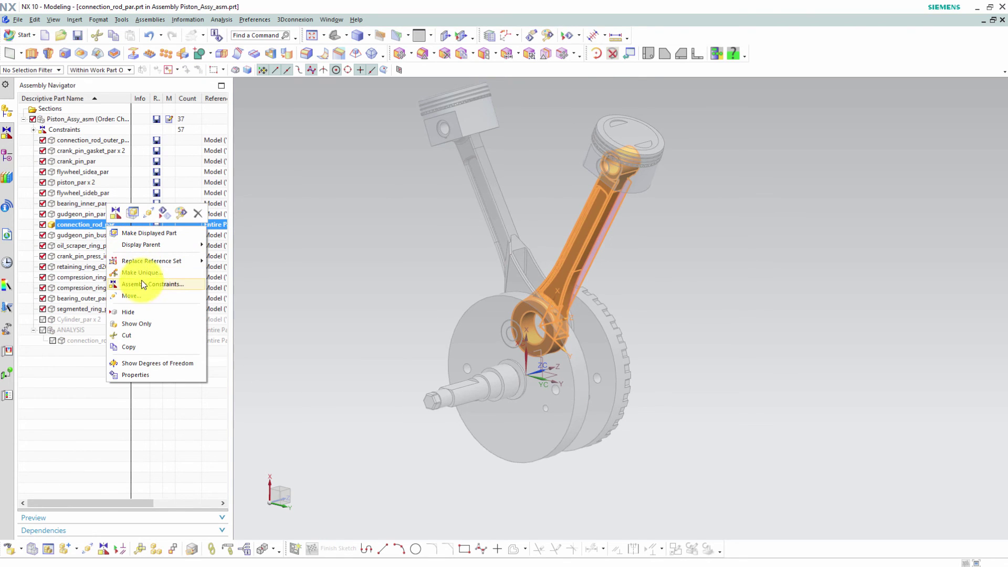
click(151, 232)
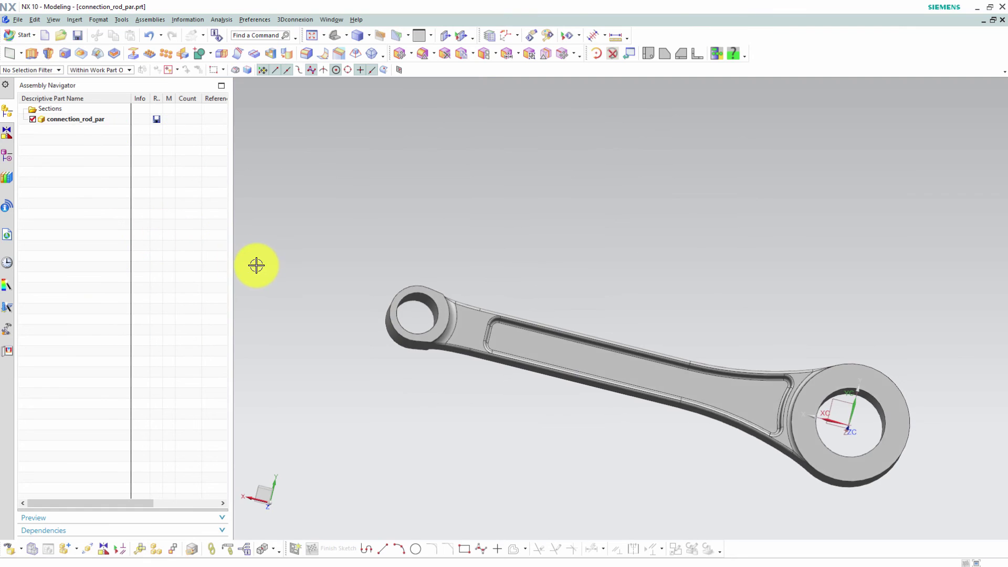
- Move the pocket end wall and equal-radius fillet faces 10 mm with Move Face
click(398, 56)
scroll(578, 299, up, 5)
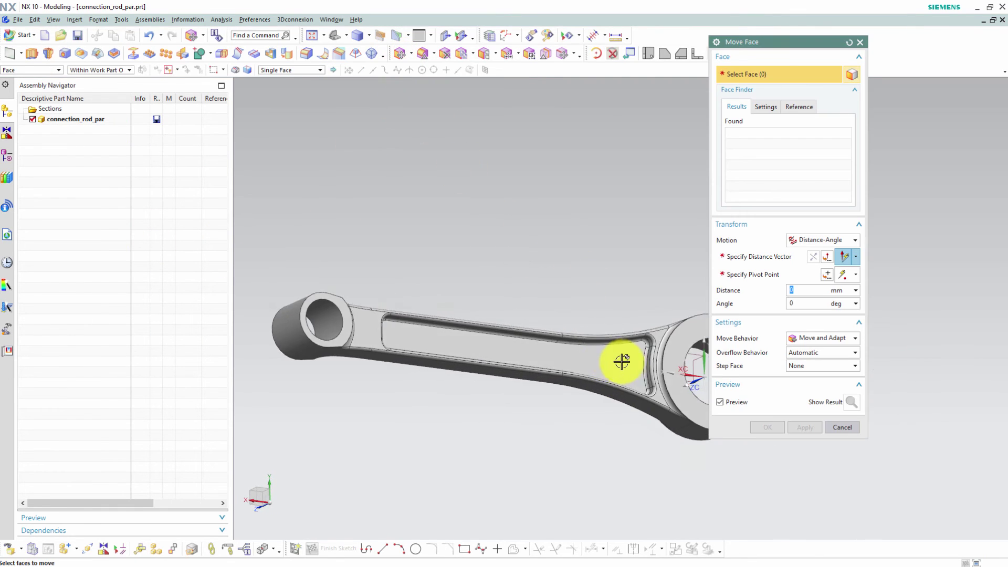
middle_drag(647, 361, 645, 360)
click(645, 360)
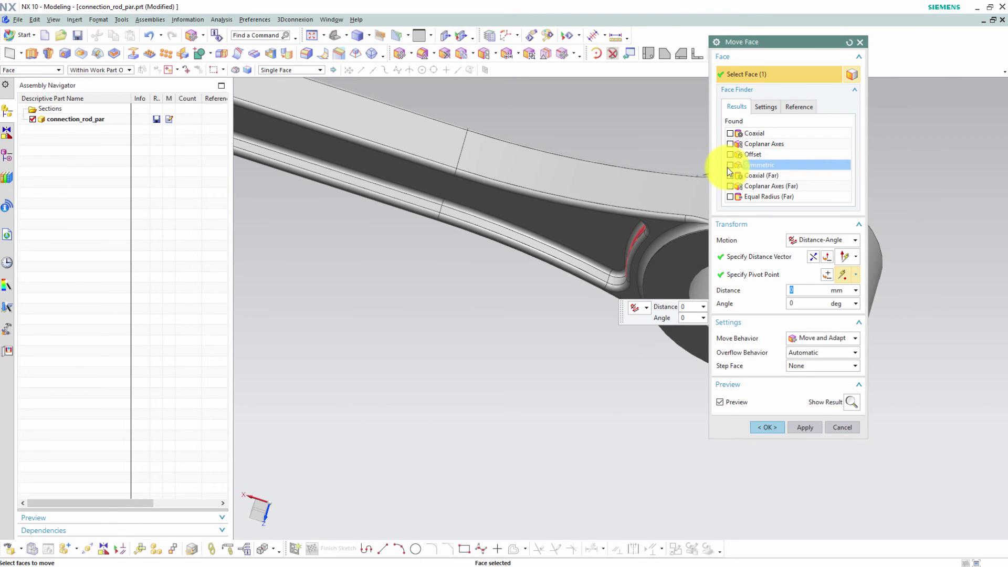
click(729, 196)
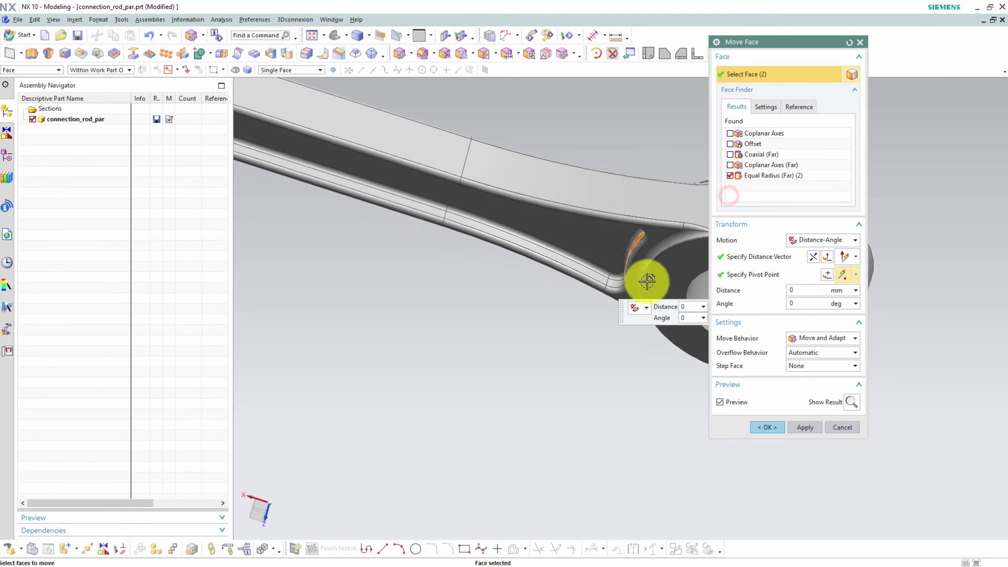
click(749, 255)
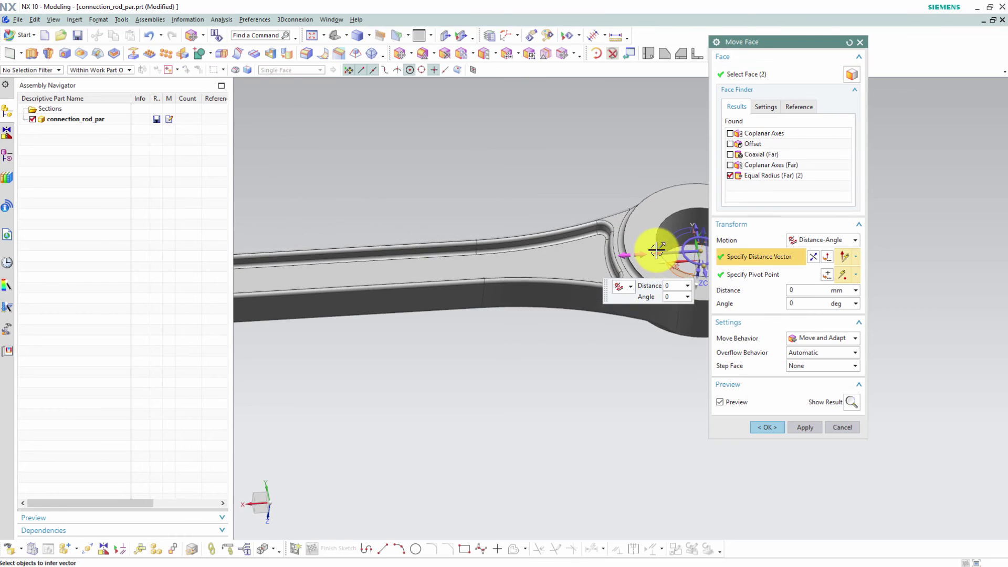
drag(653, 247, 639, 255)
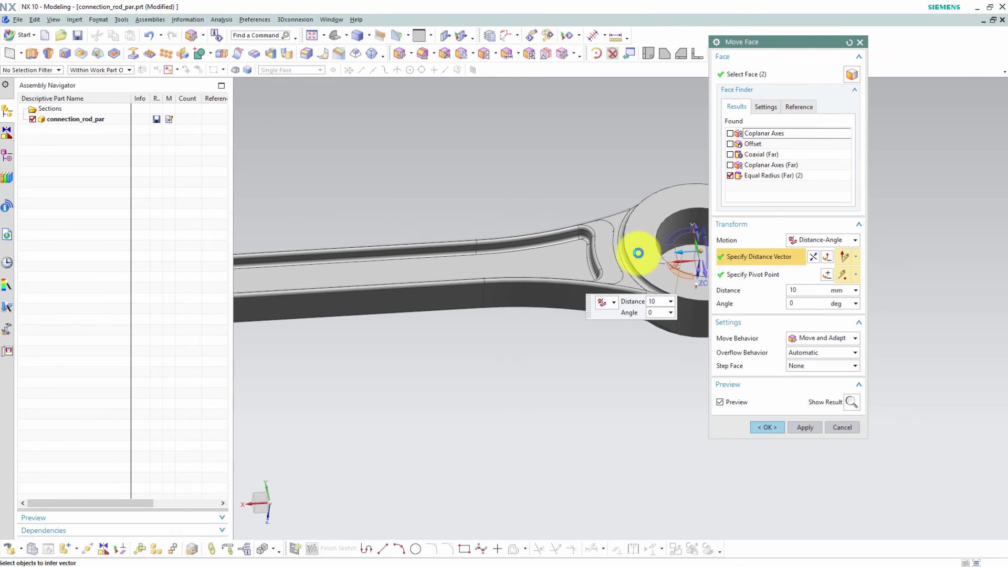
click(806, 427)
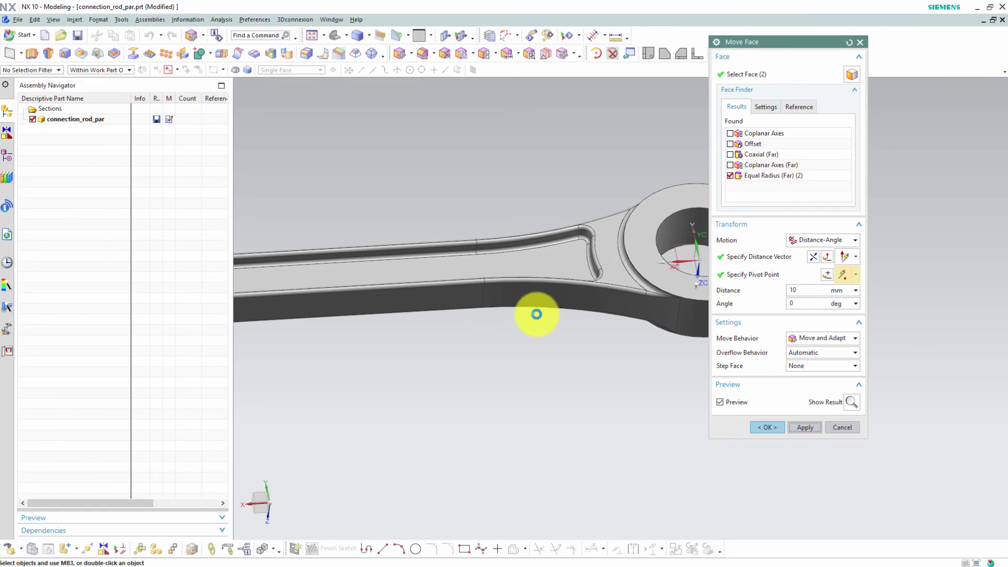
- Move the symmetric slot floor faces −2 mm
middle_drag(536, 315, 506, 322)
click(503, 325)
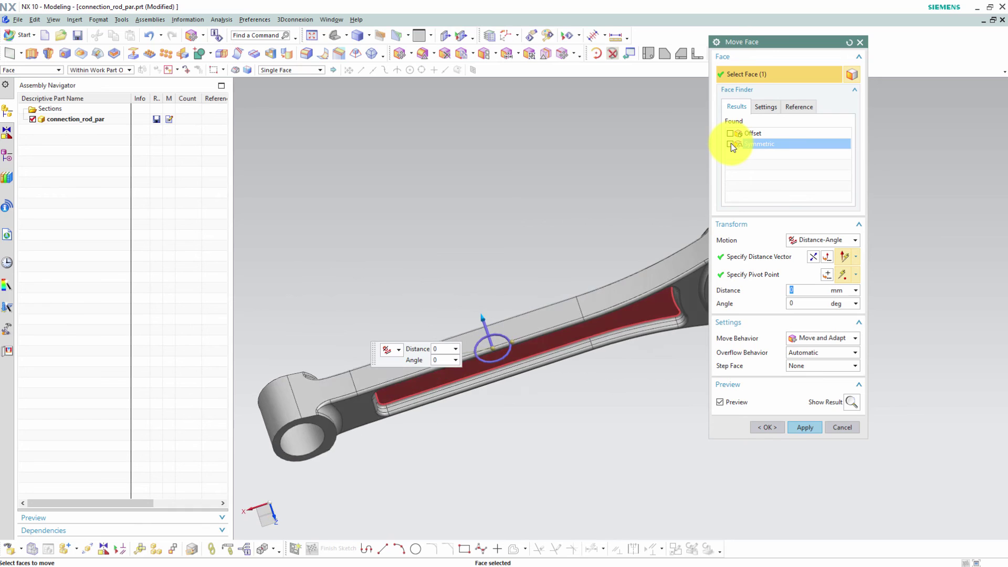
click(730, 144)
middle_drag(504, 315, 498, 328)
scroll(498, 327, up, 3)
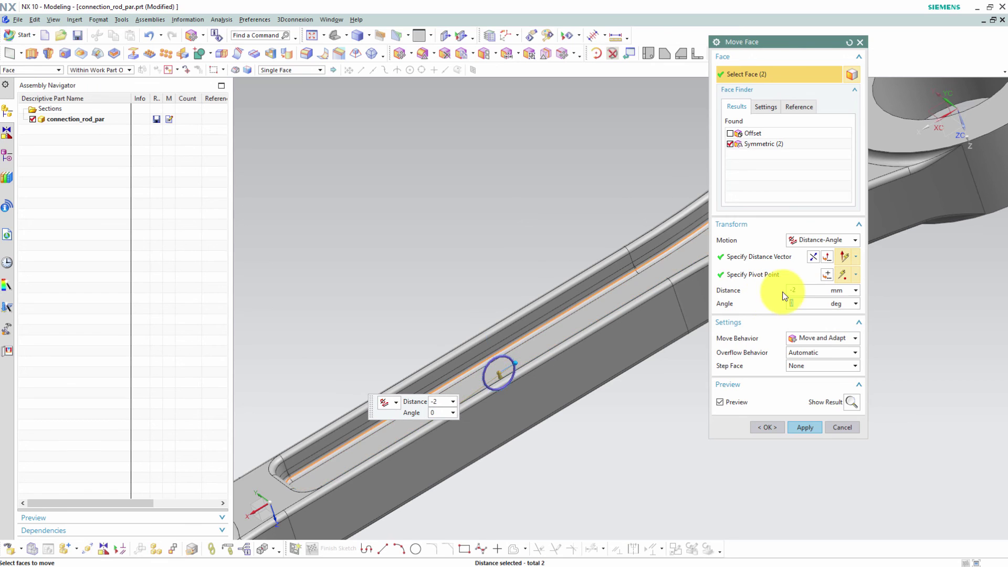
click(805, 427)
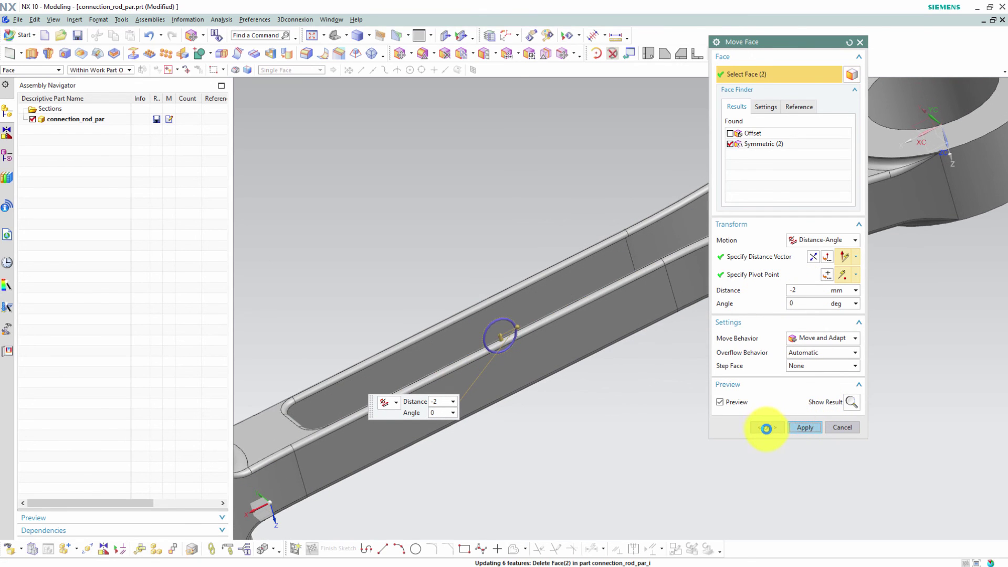
- Box-select the 44 small-end faces and move them 30 mm along the rod axis
middle_drag(355, 275, 319, 237)
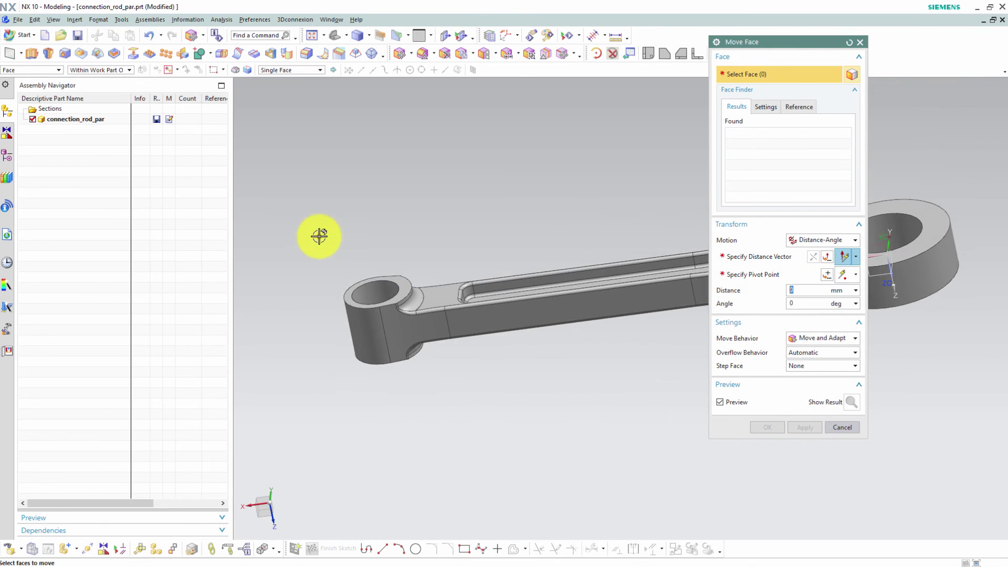
drag(319, 237, 420, 353)
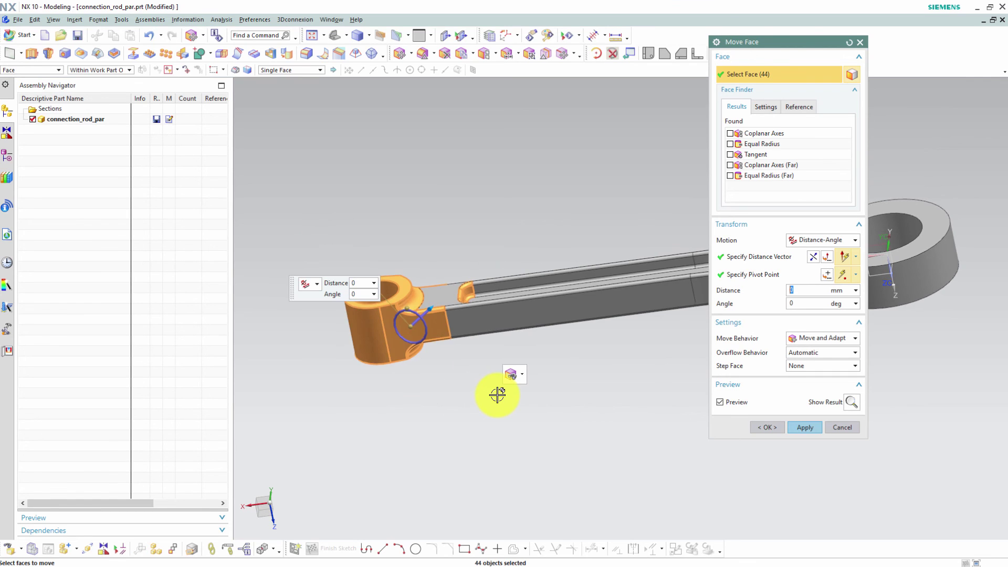
middle_drag(472, 412, 739, 271)
click(739, 268)
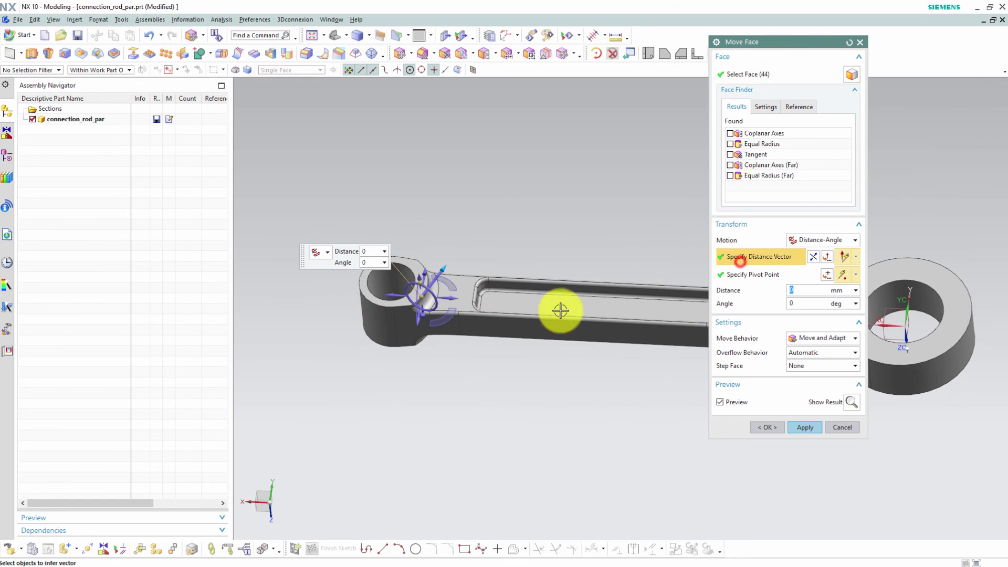
click(450, 295)
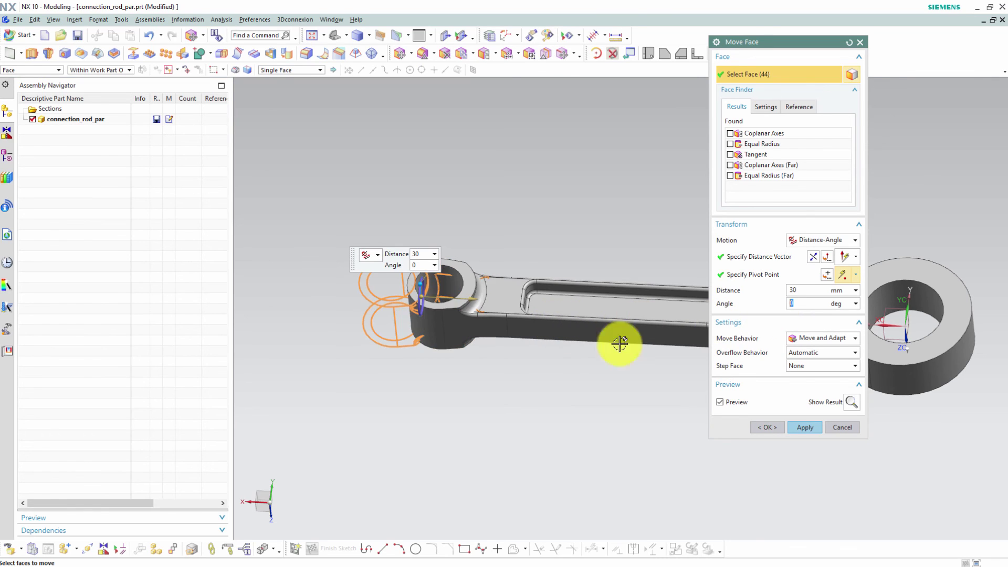
click(761, 426)
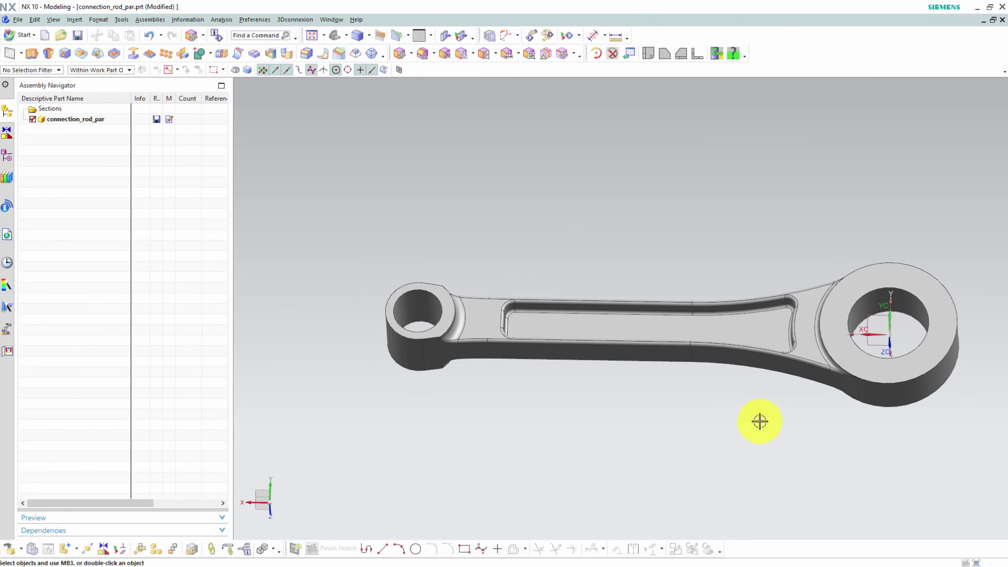
- Switch to Piston_Assy_asm, make it the work part and show the ANALYSIS component
click(323, 18)
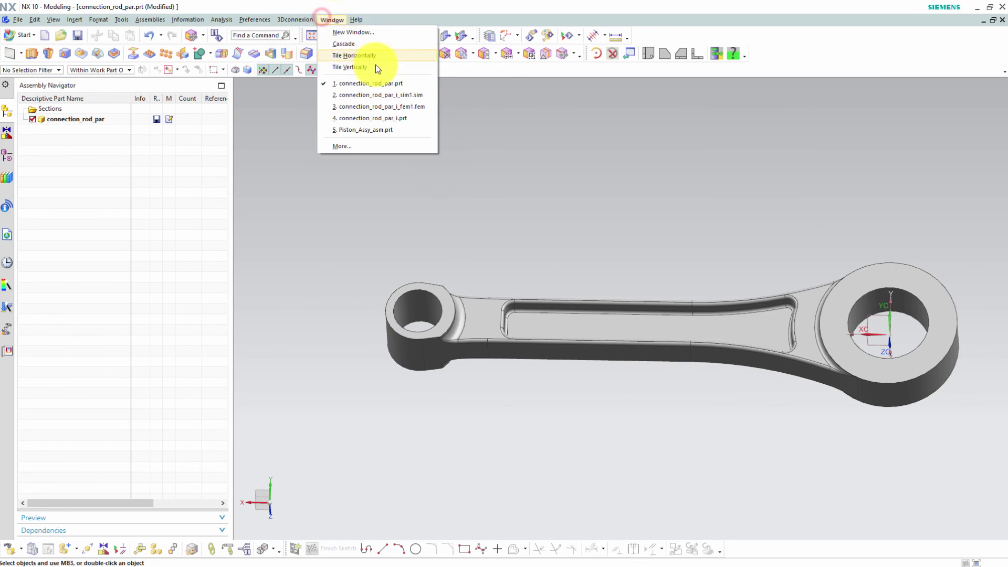
click(387, 128)
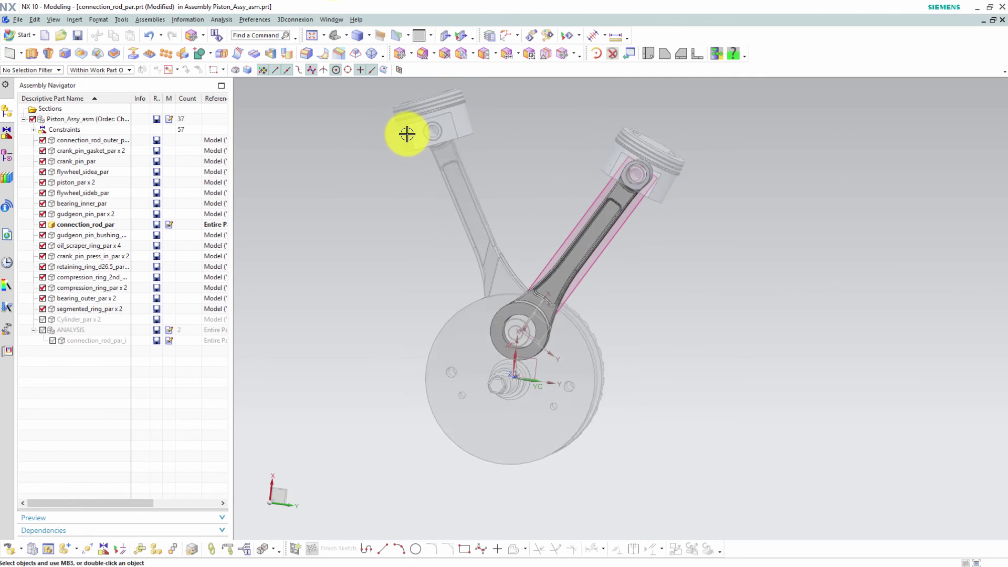
double_click(83, 118)
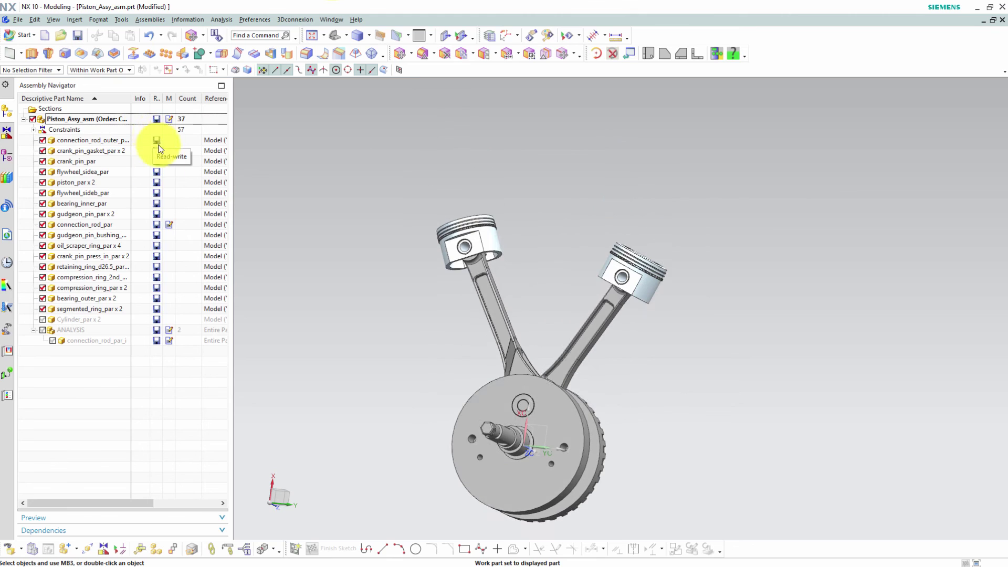
click(43, 330)
- Display connection_rod_par_i on its own and check its Linked Body history in Part Navigator
click(78, 339)
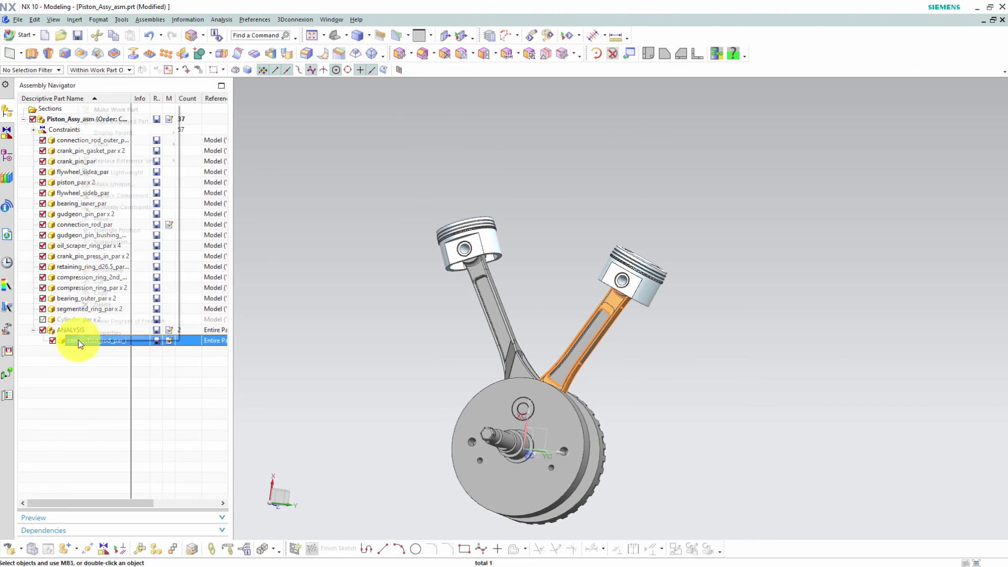
right_click(78, 340)
click(127, 121)
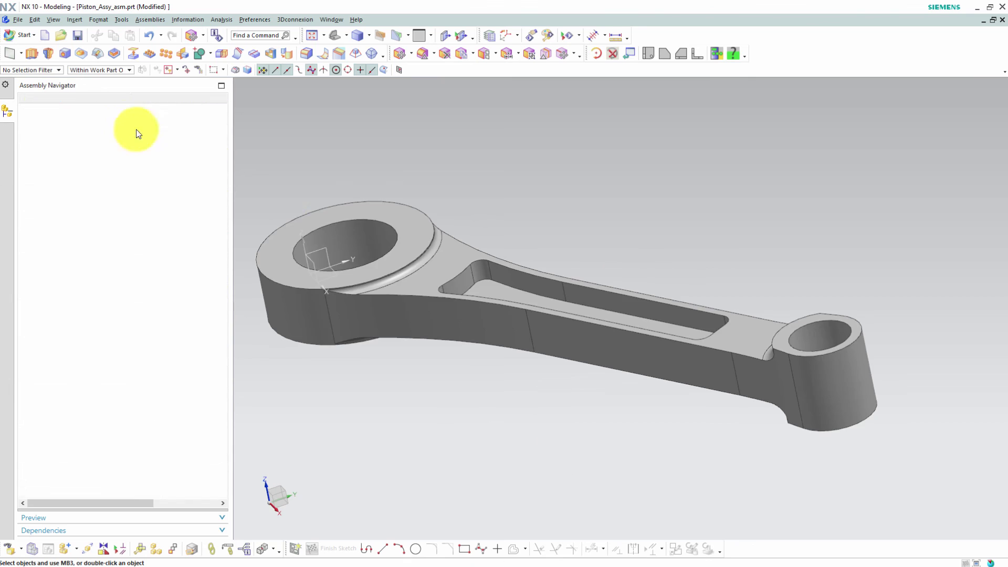
middle_drag(409, 224, 268, 162)
click(7, 155)
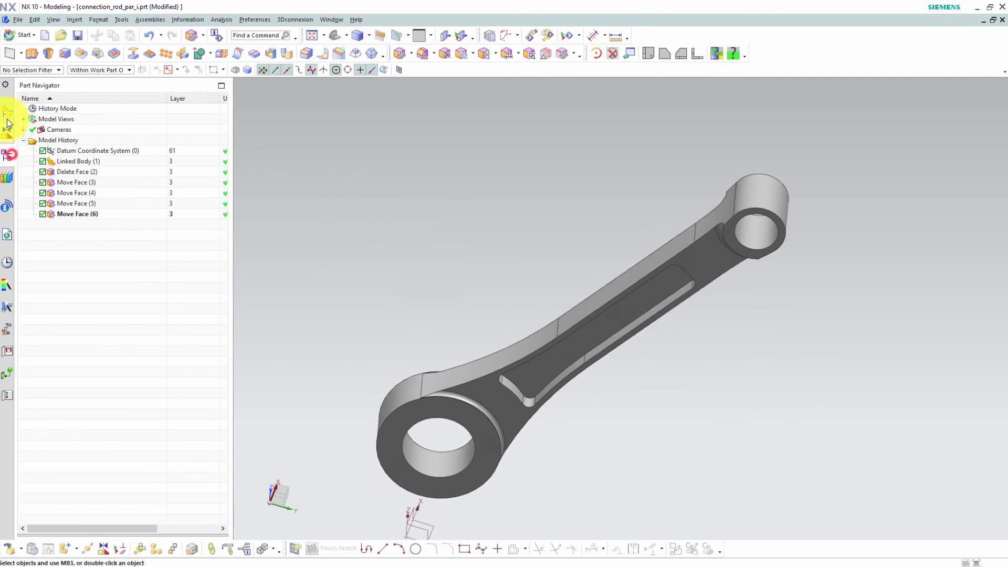
click(83, 162)
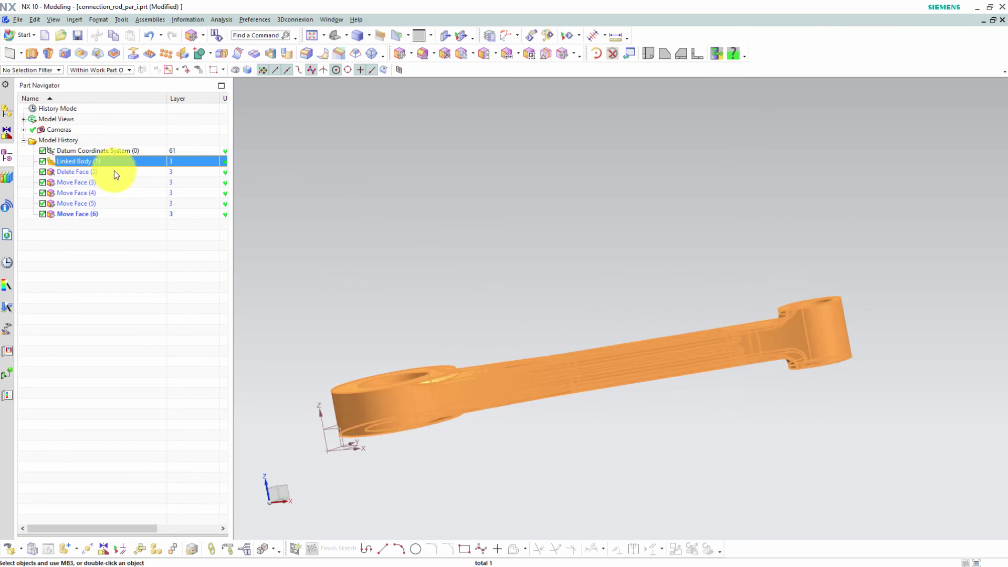
click(6, 108)
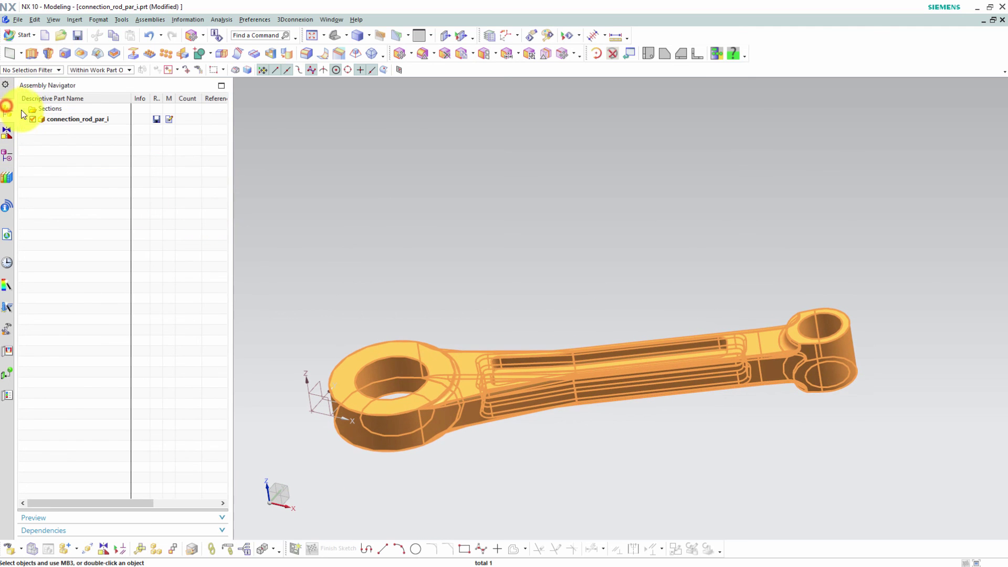
click(25, 36)
- In Design Simulation, open connection_rod_par_i_fem1.fem and regenerate its mesh on the updated geometry
mouse_move(78, 162)
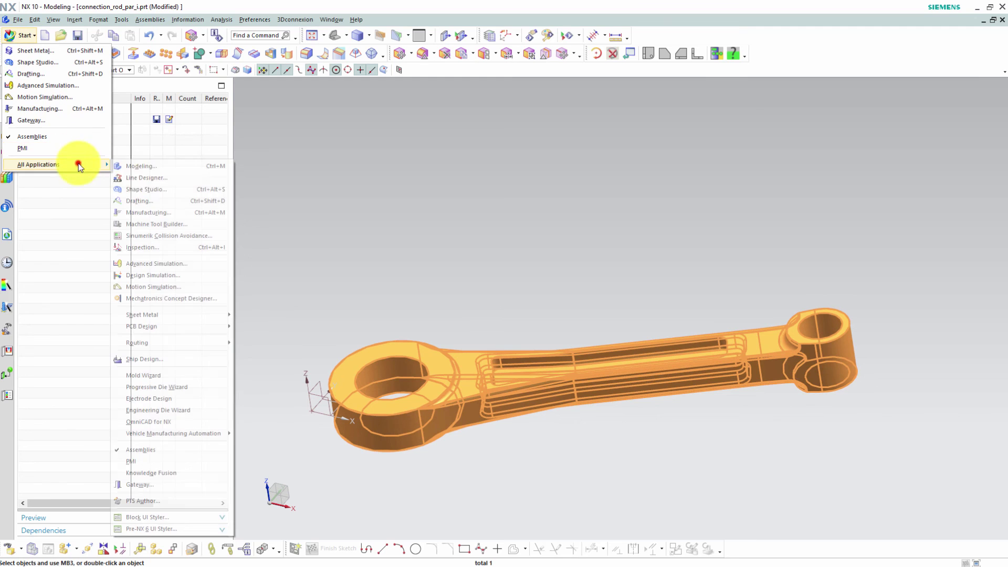
click(174, 274)
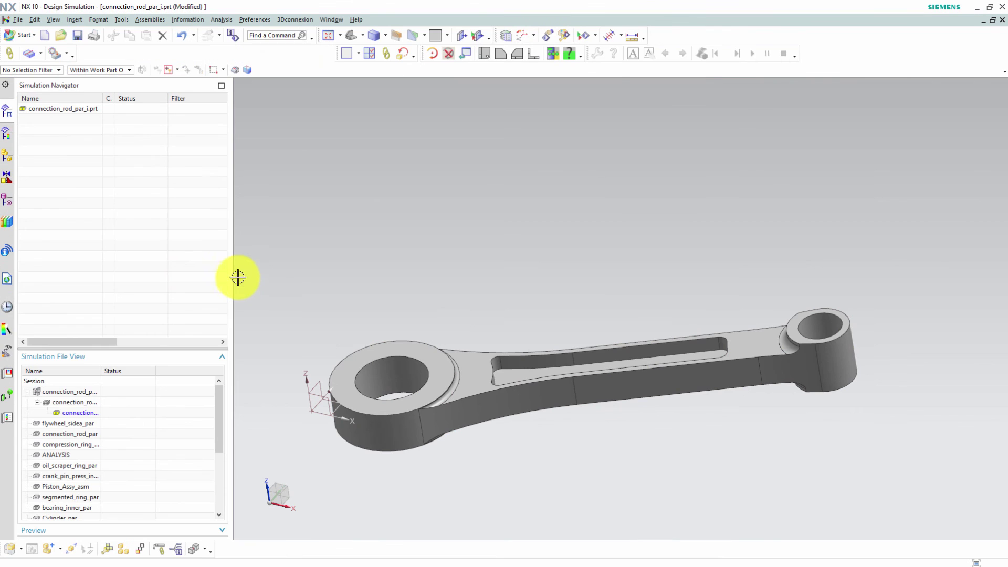
double_click(89, 402)
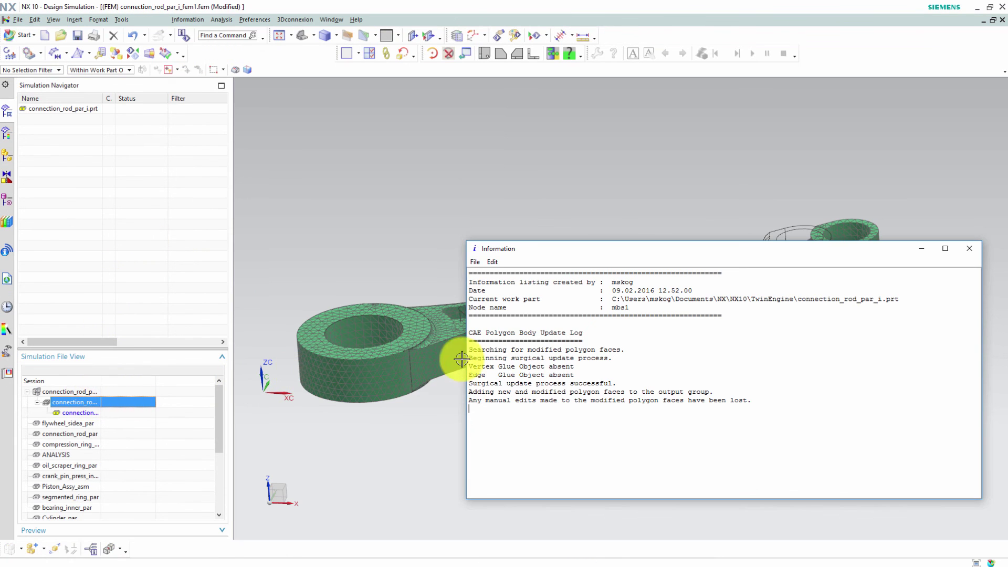
click(969, 249)
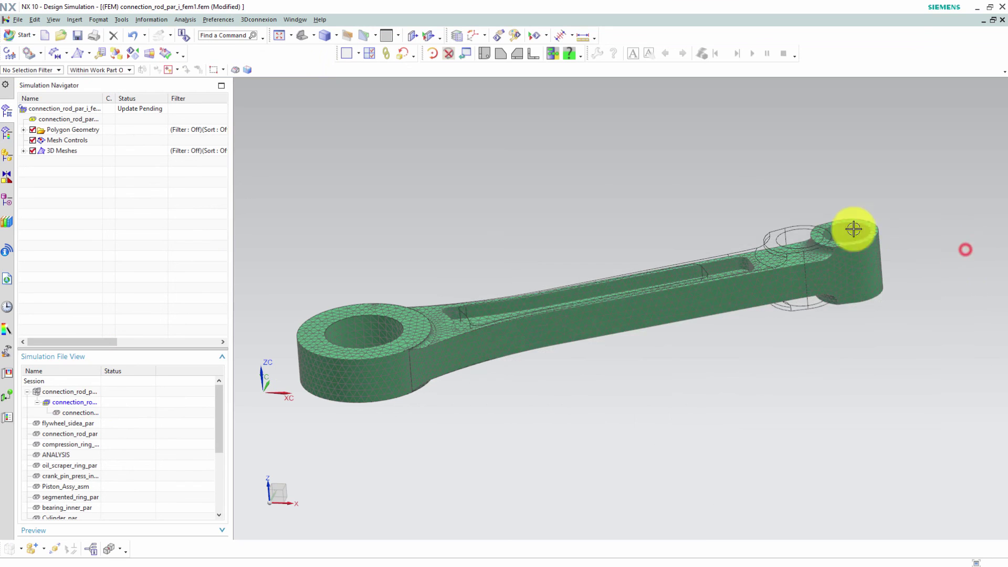
middle_drag(855, 230, 738, 212)
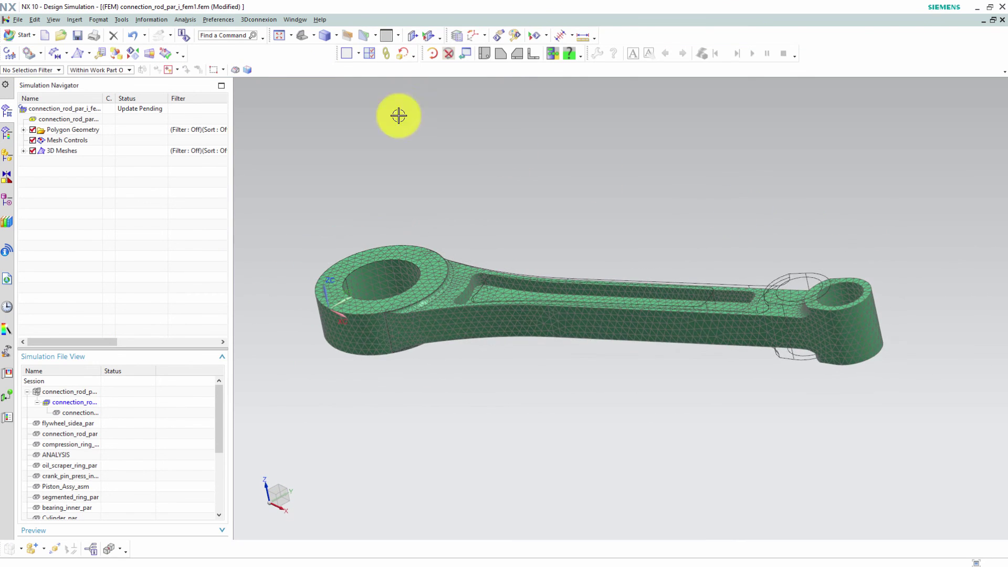
click(14, 54)
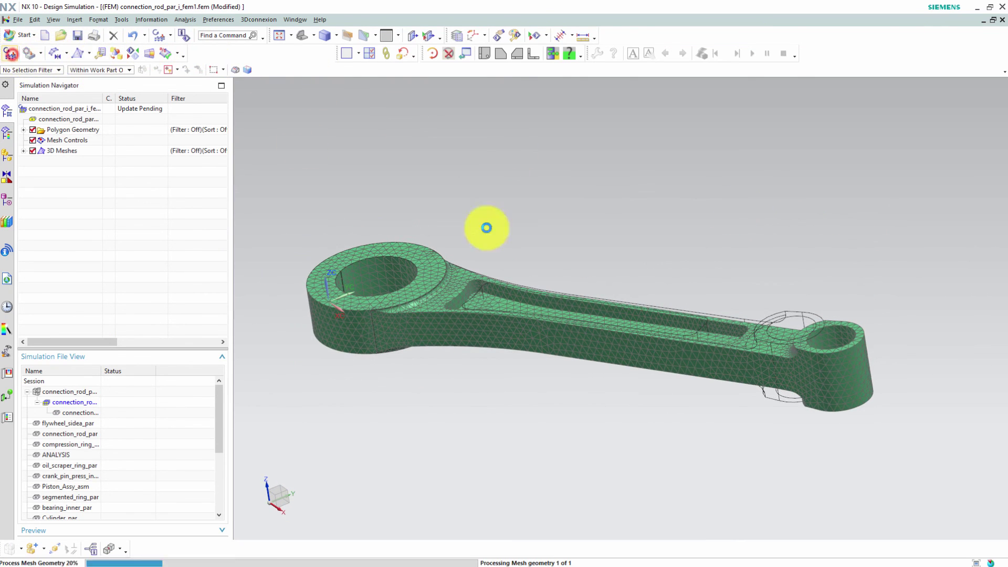